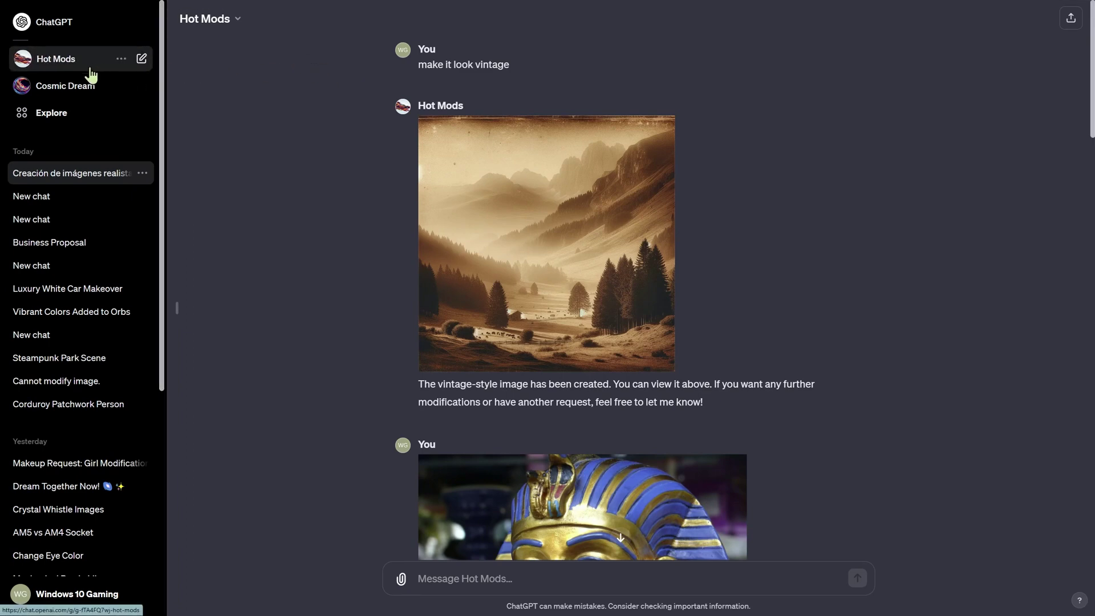
- Start a fresh Hot Mods chat, then reopen the Creación de imágenes realistas conversation
click(34, 123)
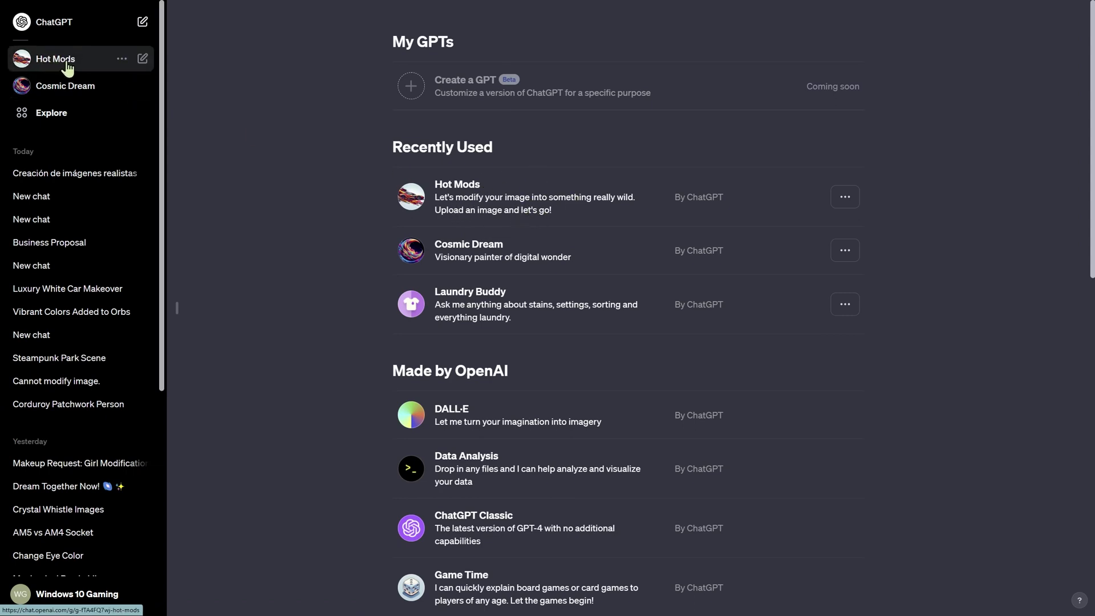
click(431, 201)
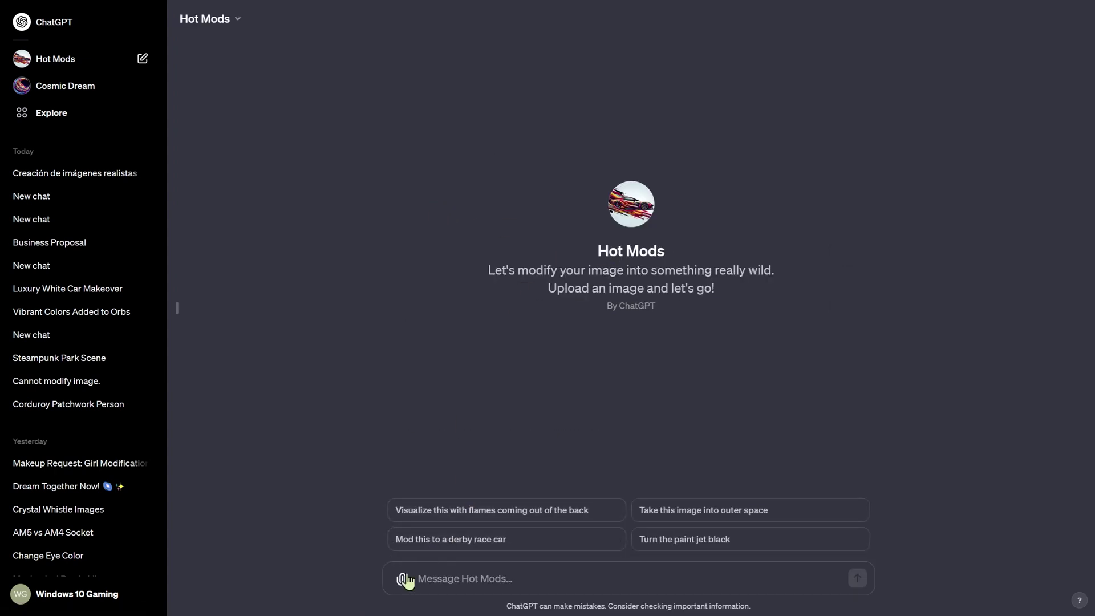
click(78, 173)
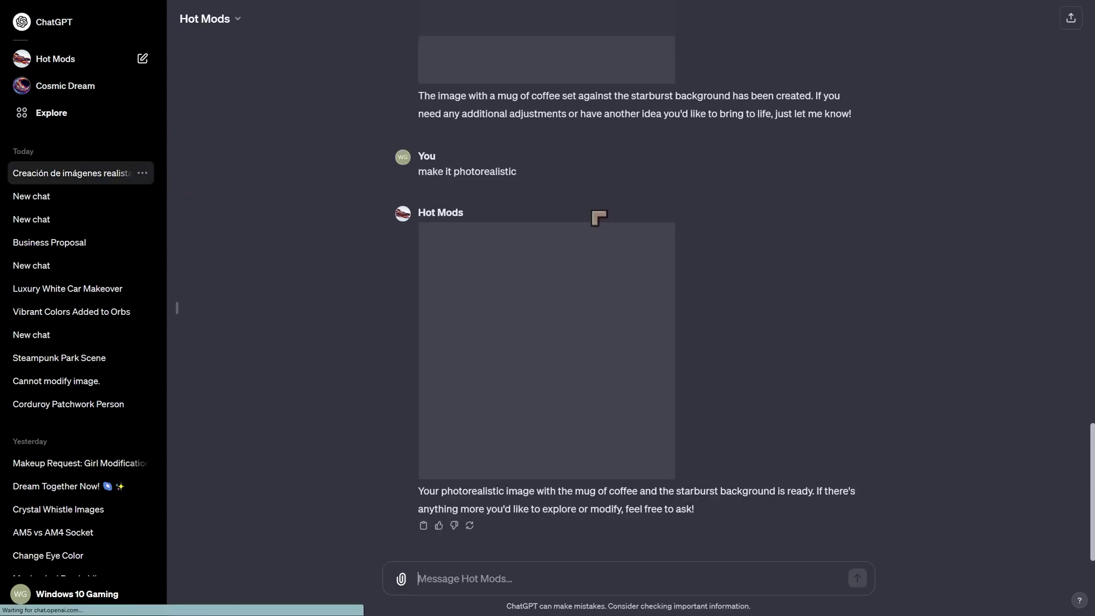
scroll(760, 256, up, 20)
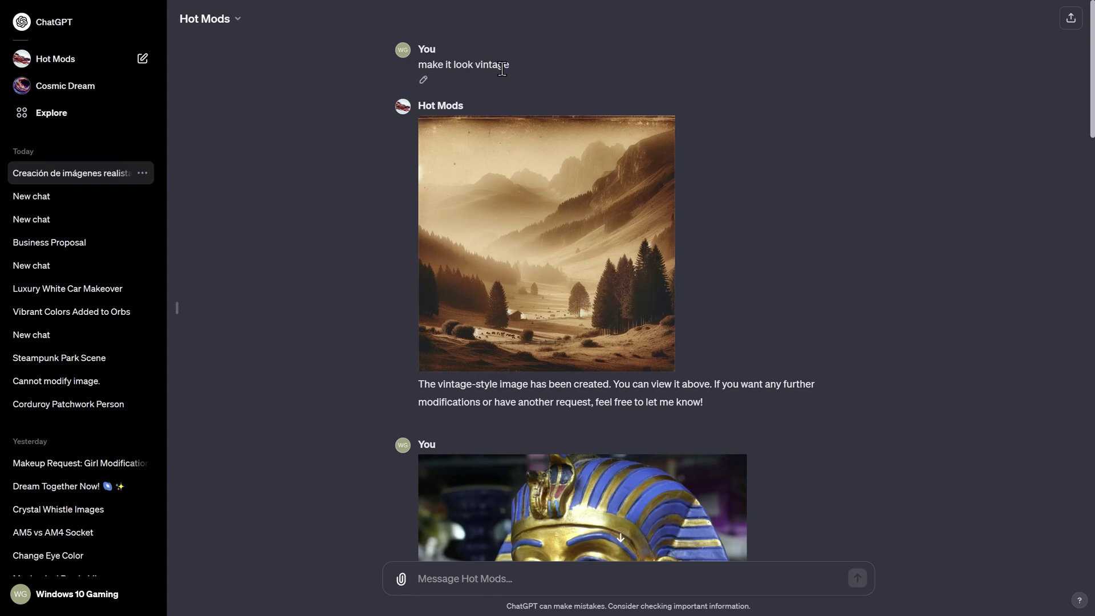
- View the vintage landscape image and the original pharaoh photo full-size
click(593, 252)
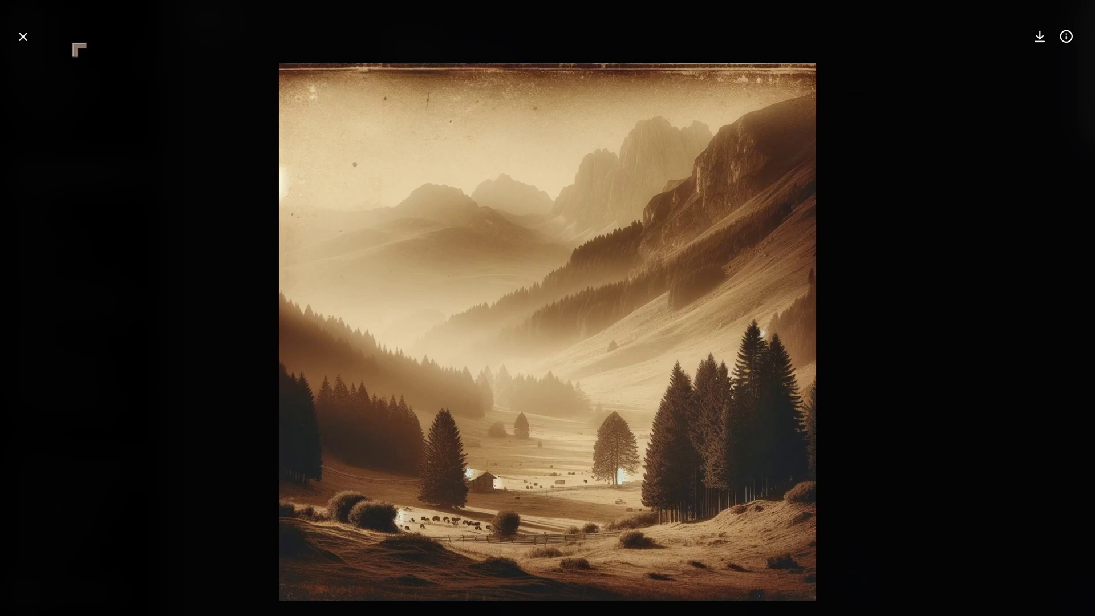
click(23, 40)
scroll(571, 314, down, 6)
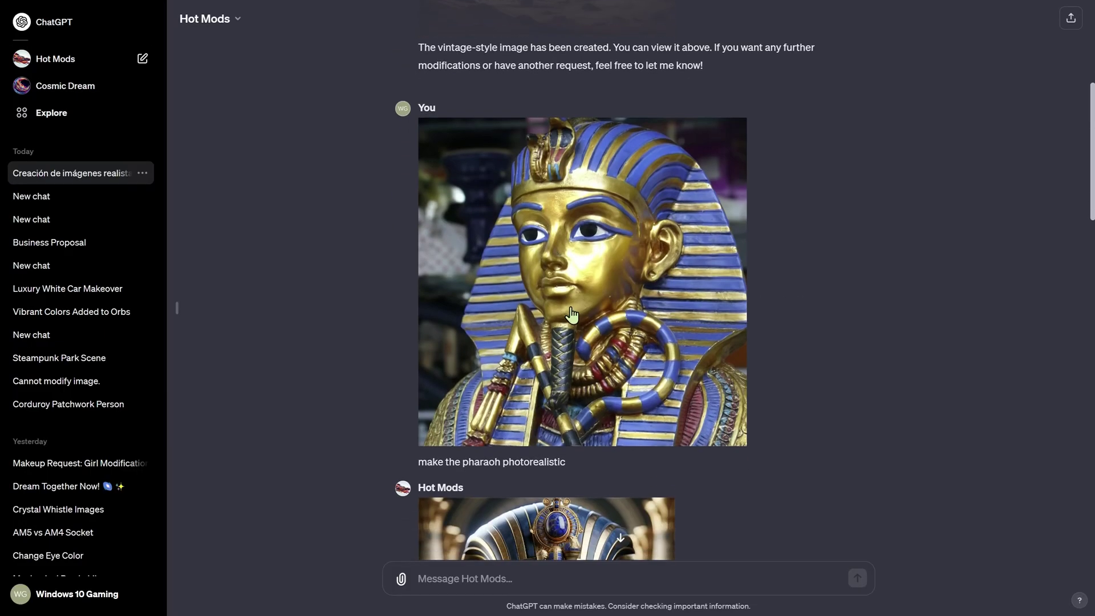
click(570, 317)
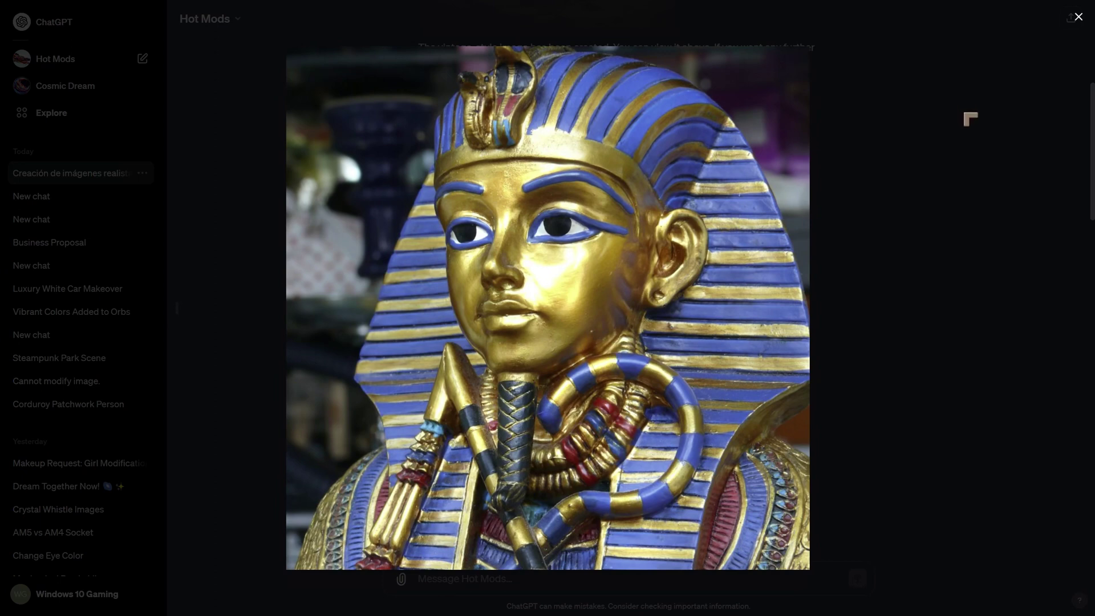
click(1077, 17)
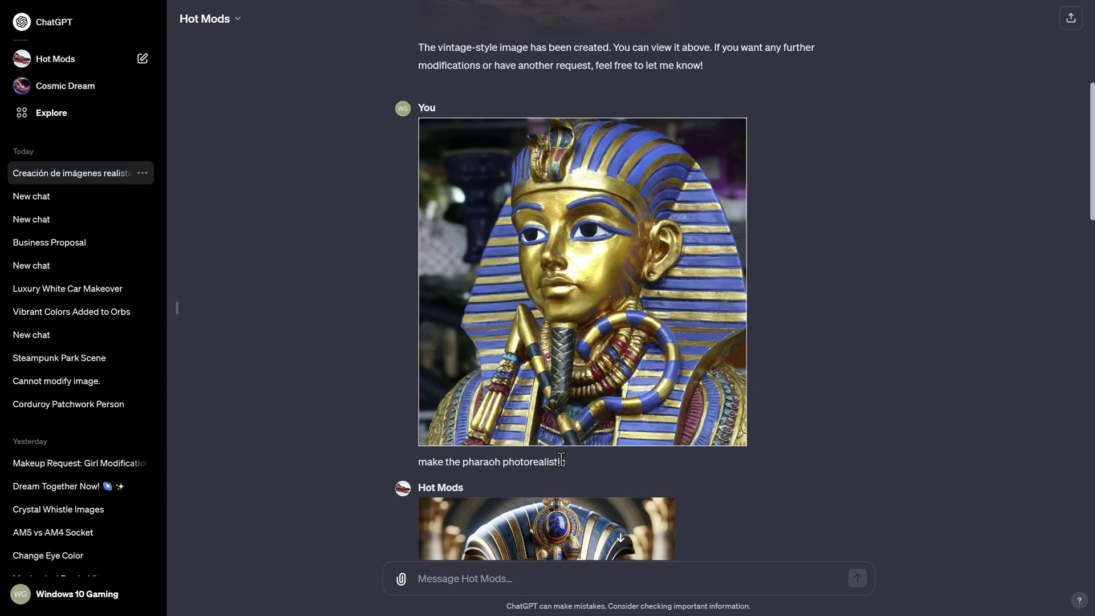
- View the photorealistic pharaoh image full-size
scroll(564, 456, down, 6)
scroll(684, 377, up, 5)
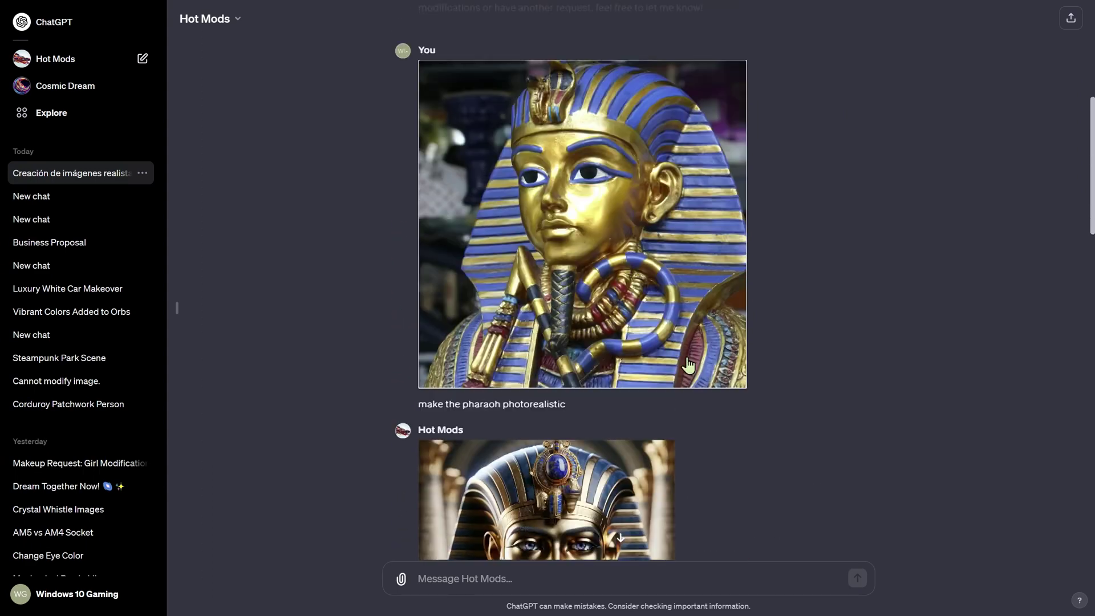
scroll(688, 365, up, 1)
scroll(684, 388, down, 4)
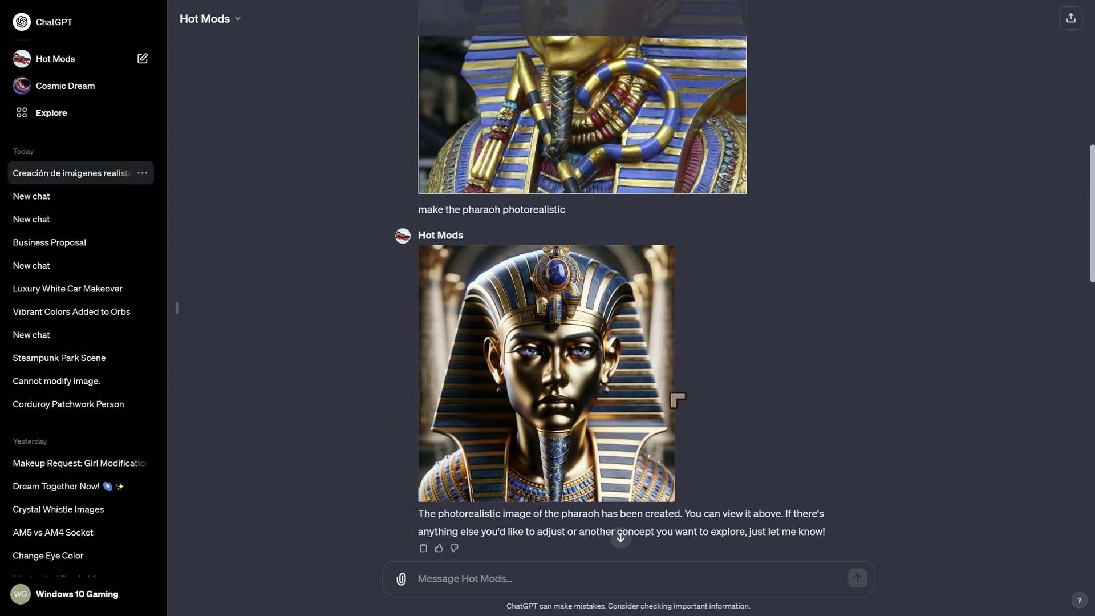
click(665, 402)
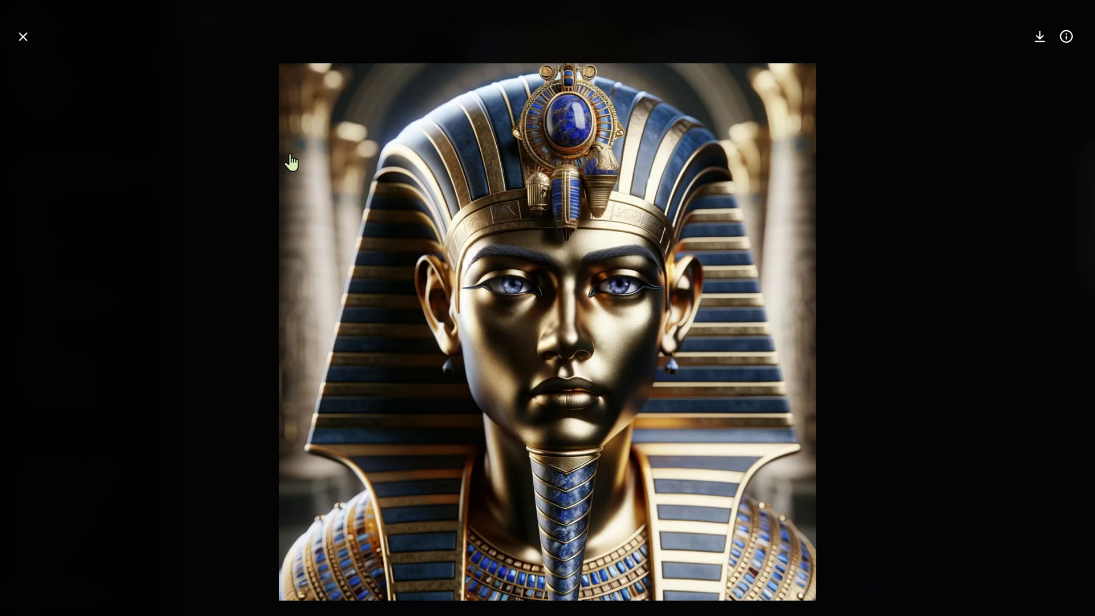
click(24, 39)
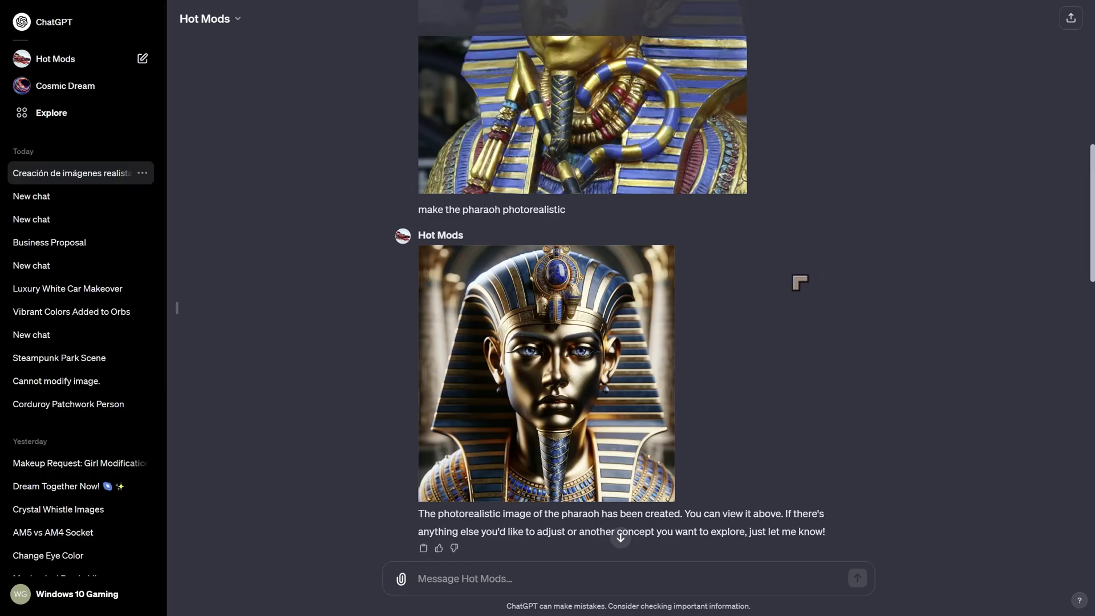
- View the sunburst image and the photorealistic coffee cup image full-size
scroll(797, 283, up, 4)
scroll(796, 283, down, 4)
scroll(725, 312, down, 3)
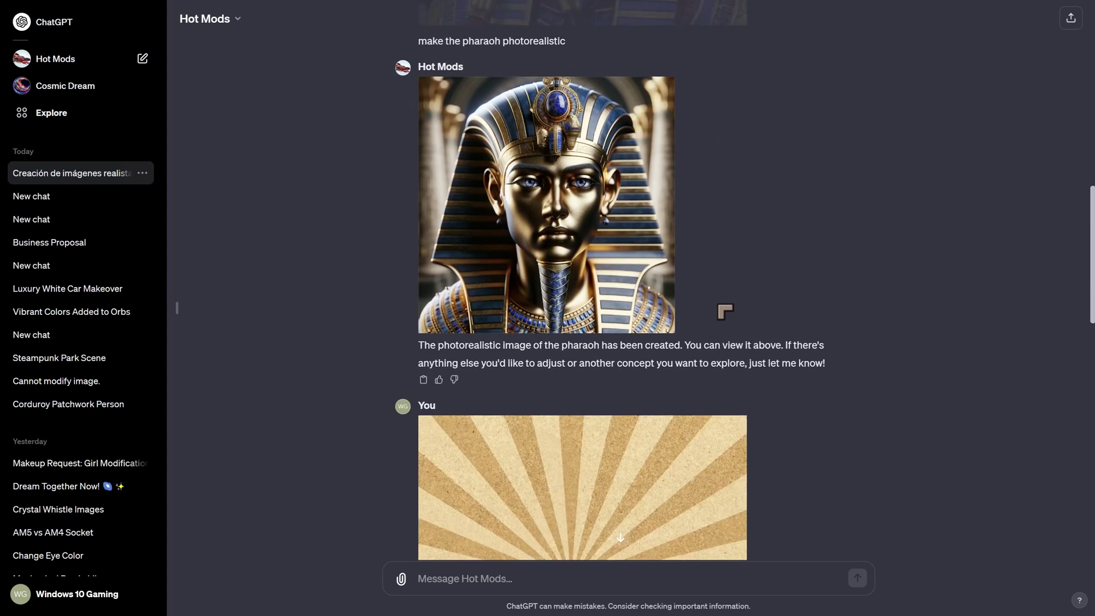
scroll(635, 318, down, 3)
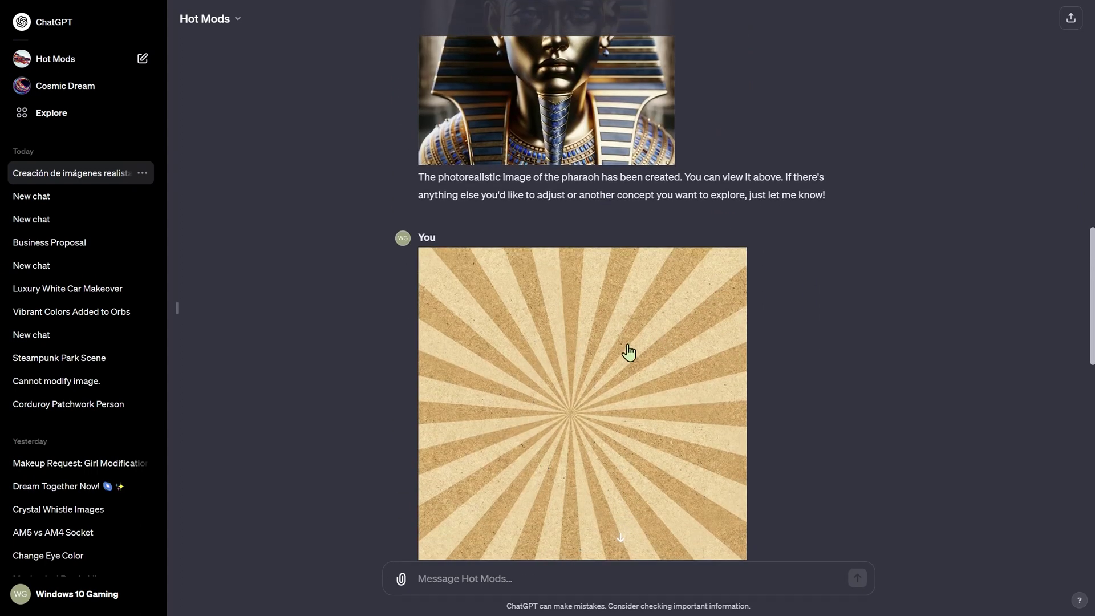
scroll(627, 355, down, 2)
click(637, 339)
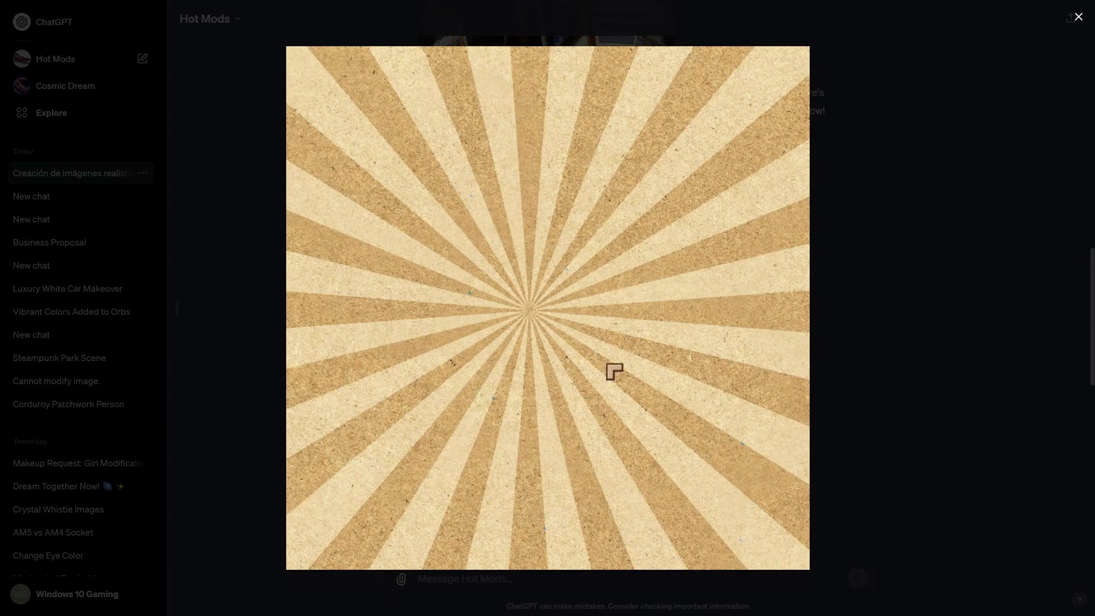
click(1079, 17)
scroll(734, 443, down, 5)
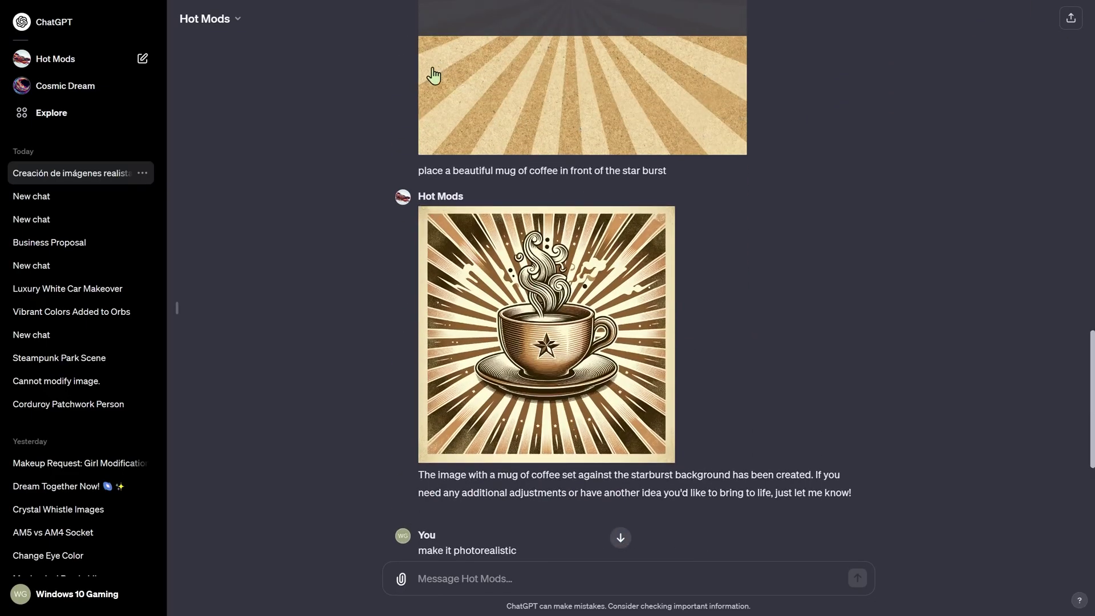
scroll(581, 245, up, 2)
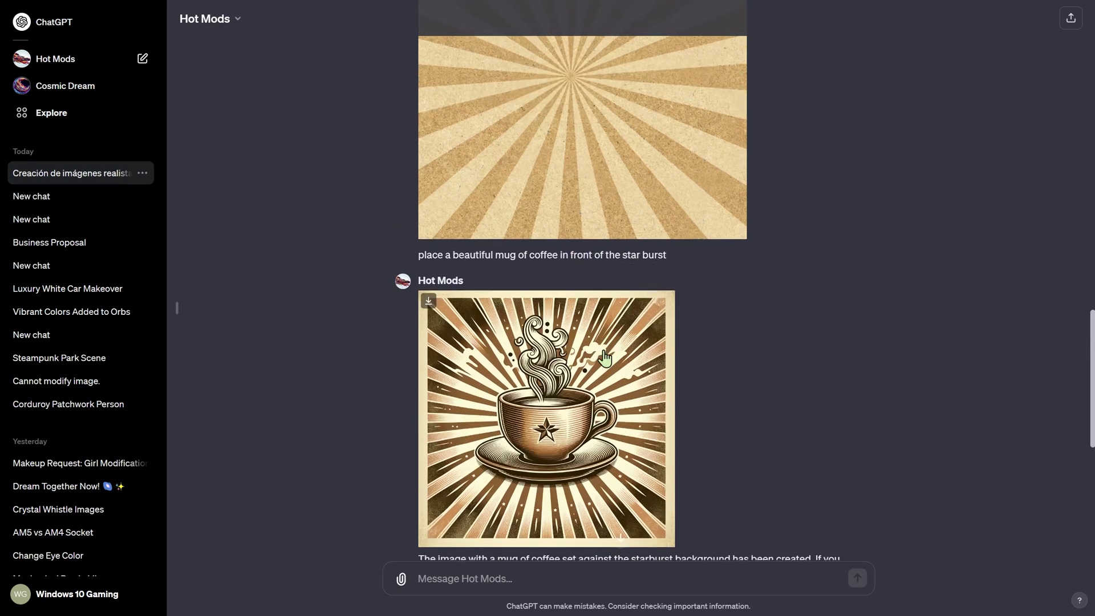
scroll(501, 376, down, 3)
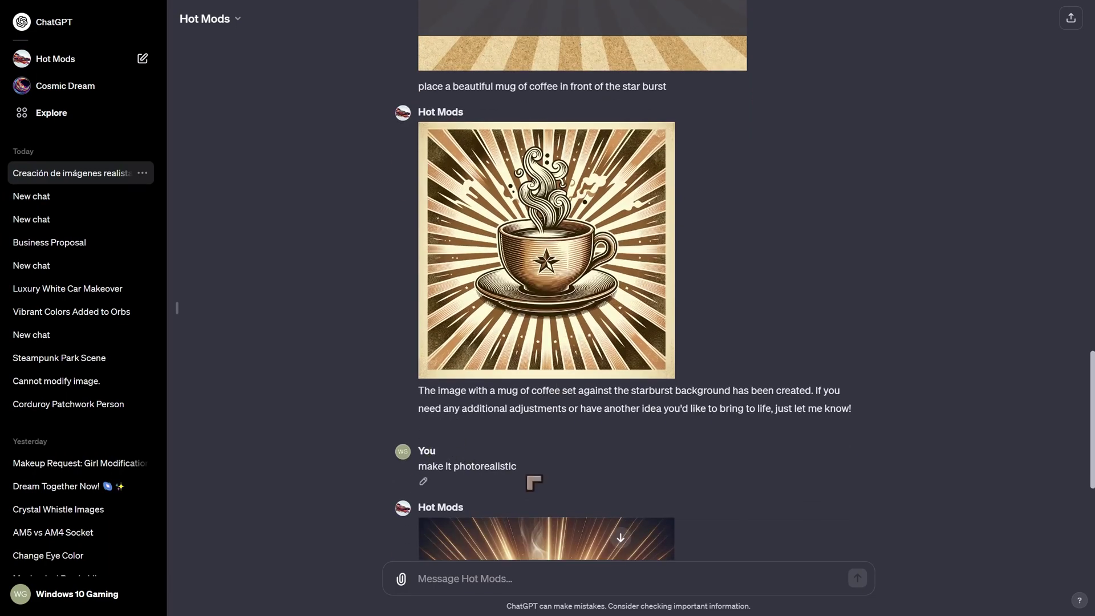
scroll(534, 483, down, 2)
click(550, 480)
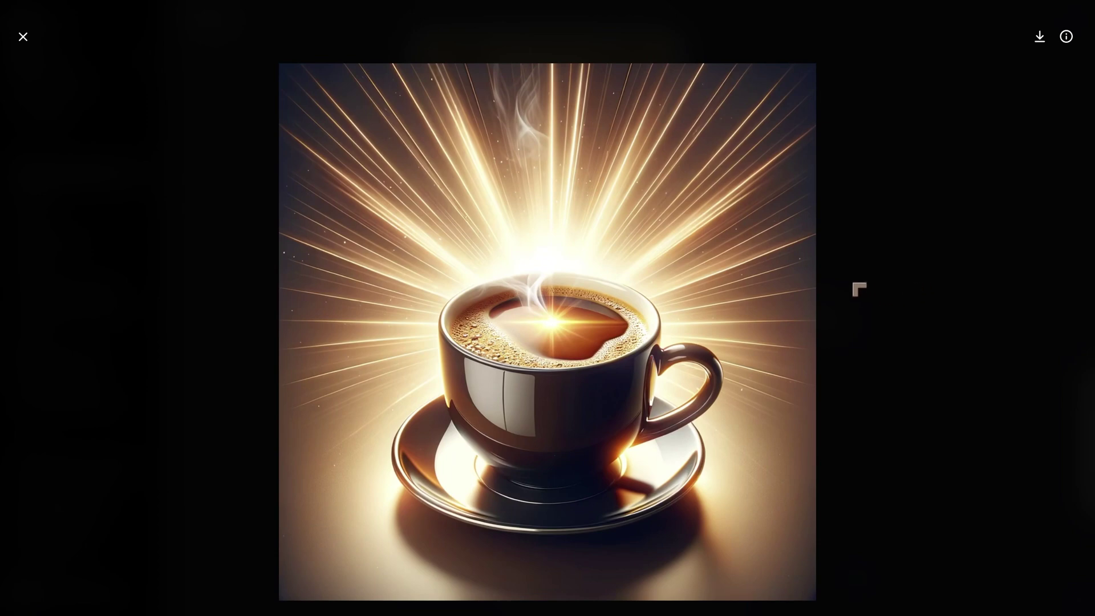
click(23, 37)
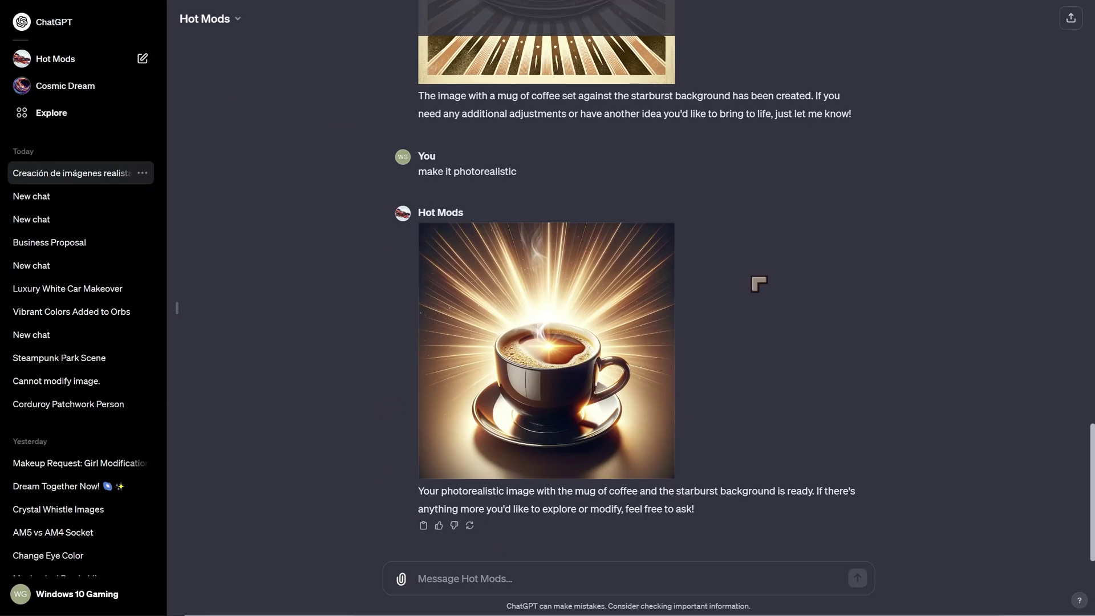
- Attach 15.jpg, the man-with-megaphone photo, to the Hot Mods message
scroll(621, 195, down, 3)
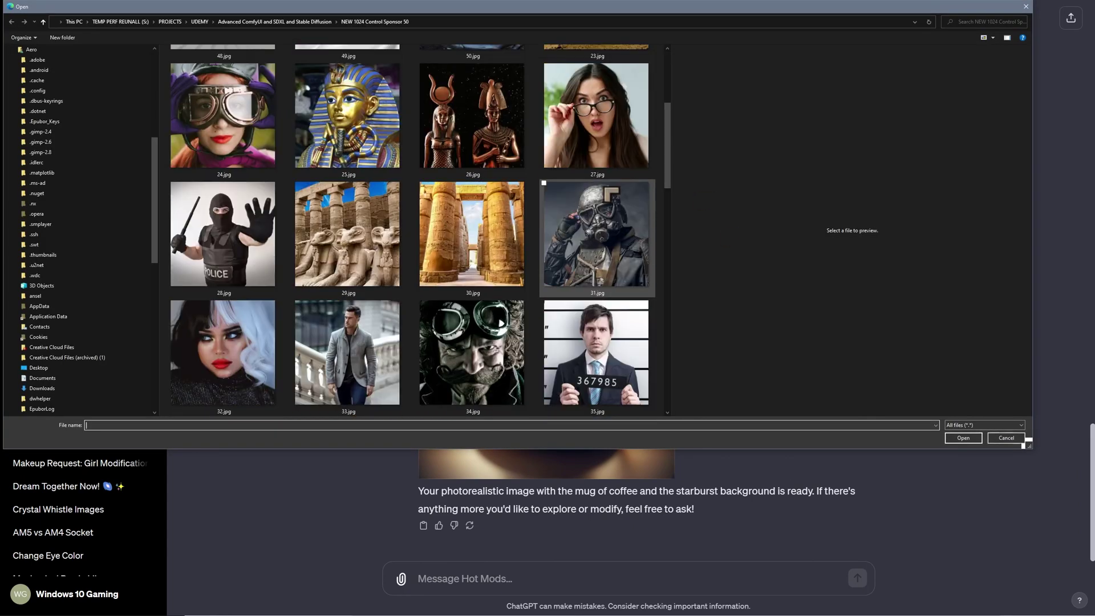
scroll(610, 194, up, 3)
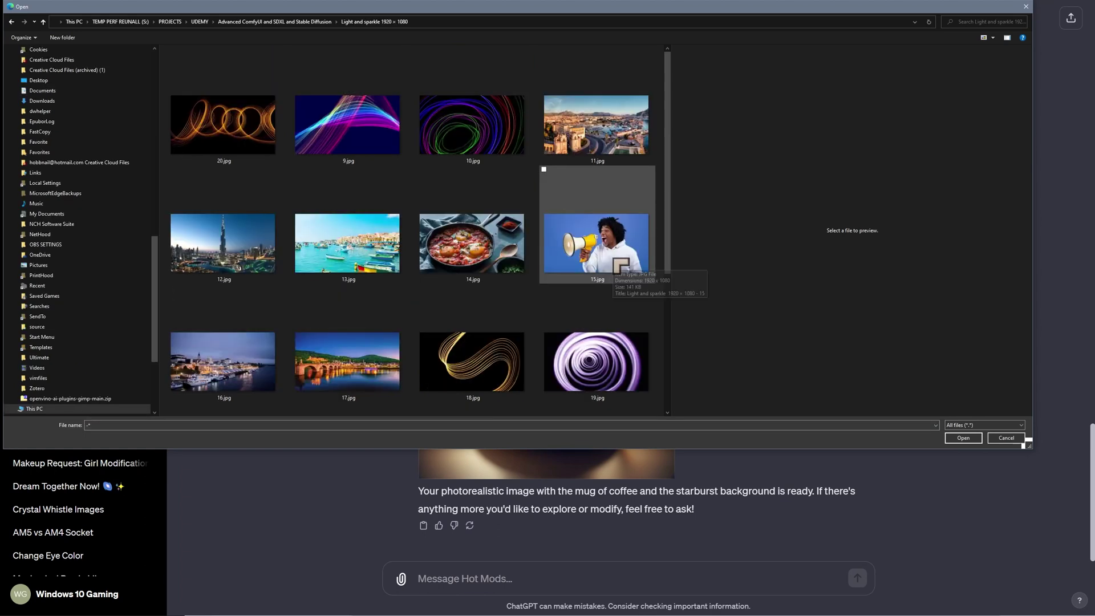
click(616, 264)
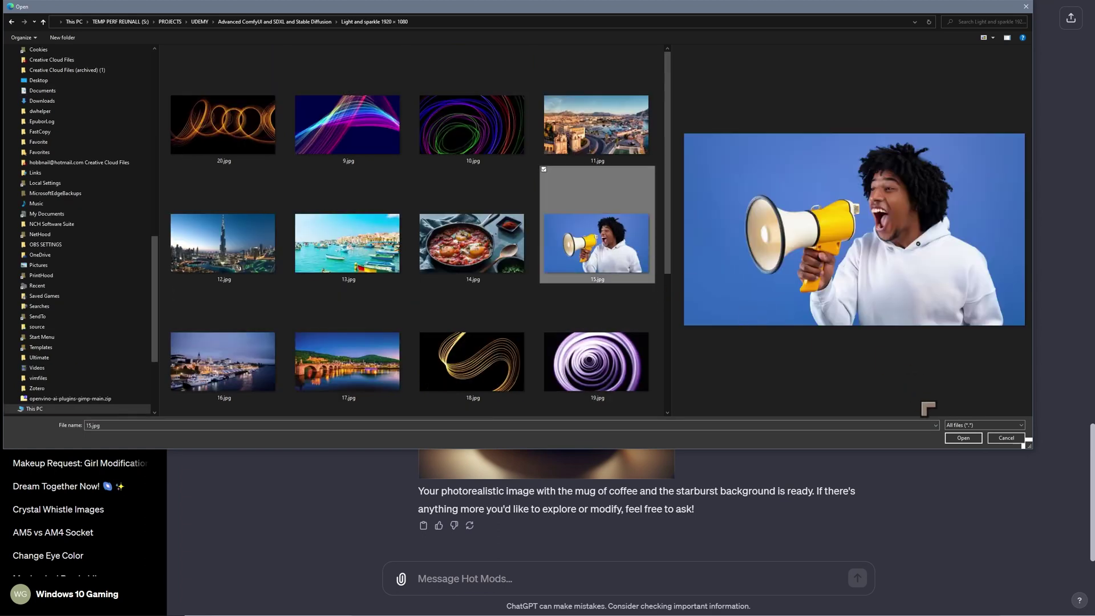
click(954, 438)
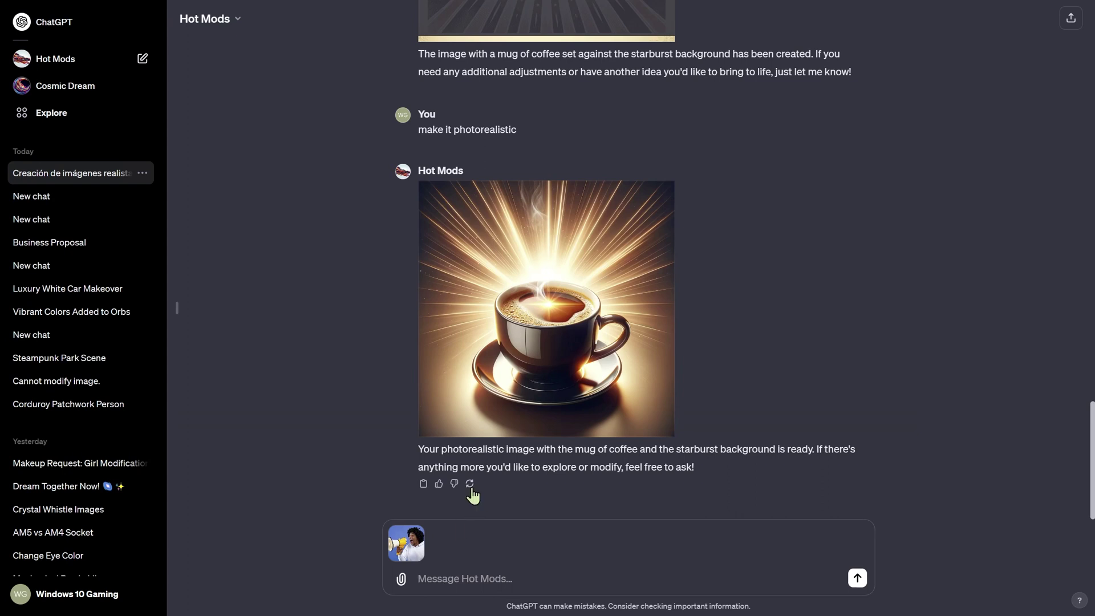
- Preview the attached megaphone photo, then send 'Make it look cute and cartoonish'
click(398, 556)
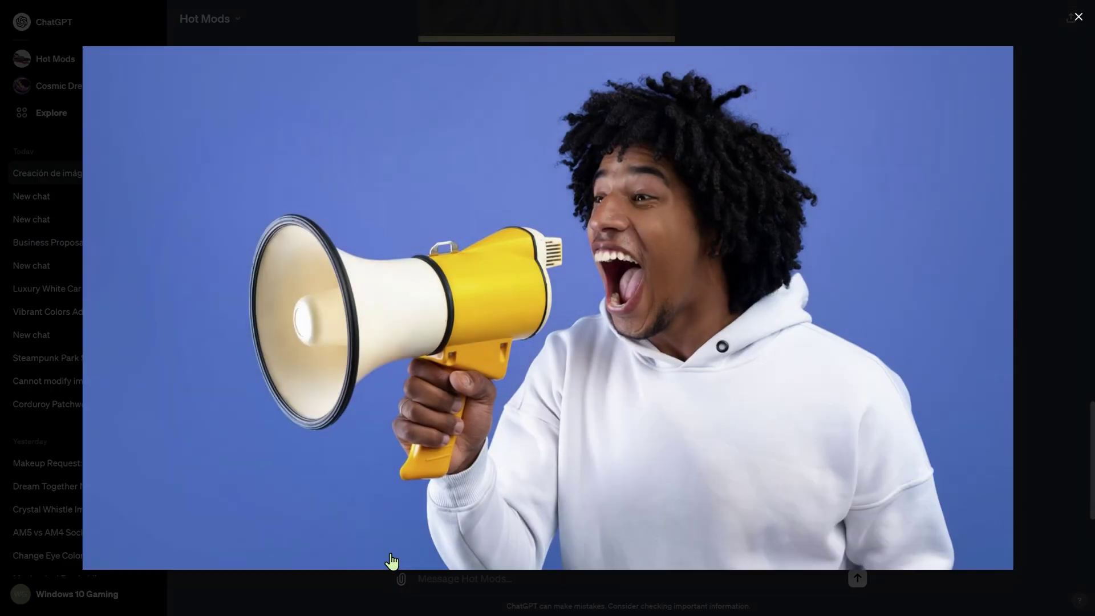
click(1078, 19)
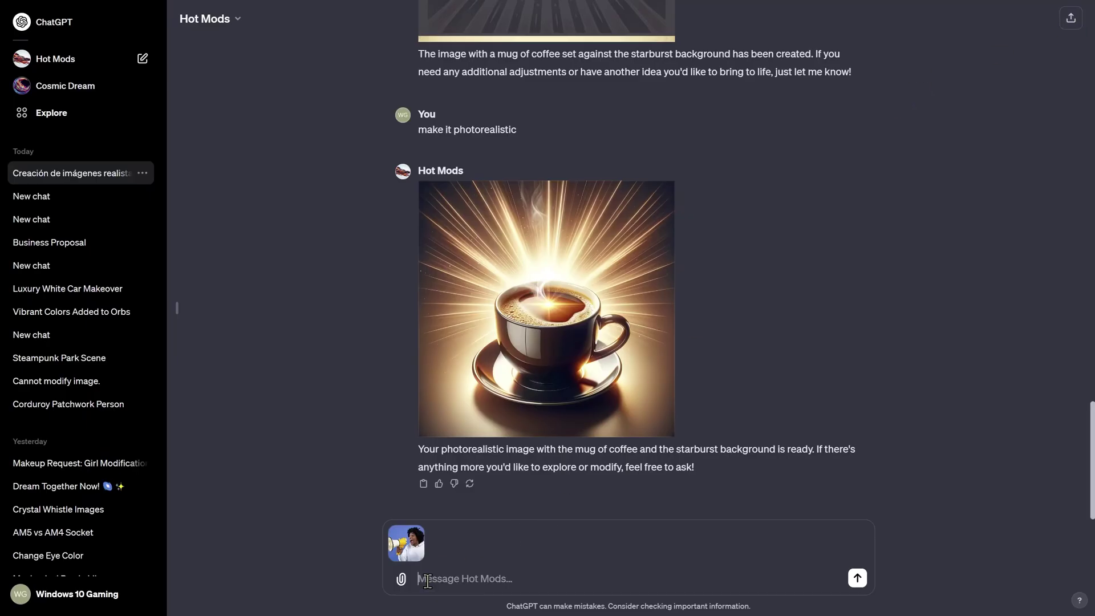
text(MAK)
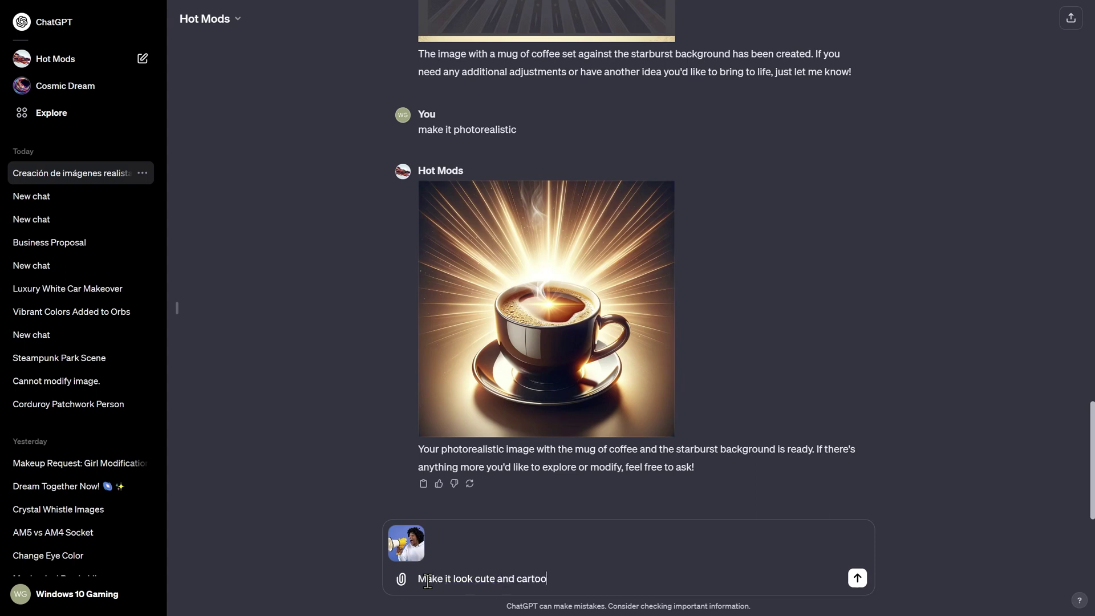
key(Return)
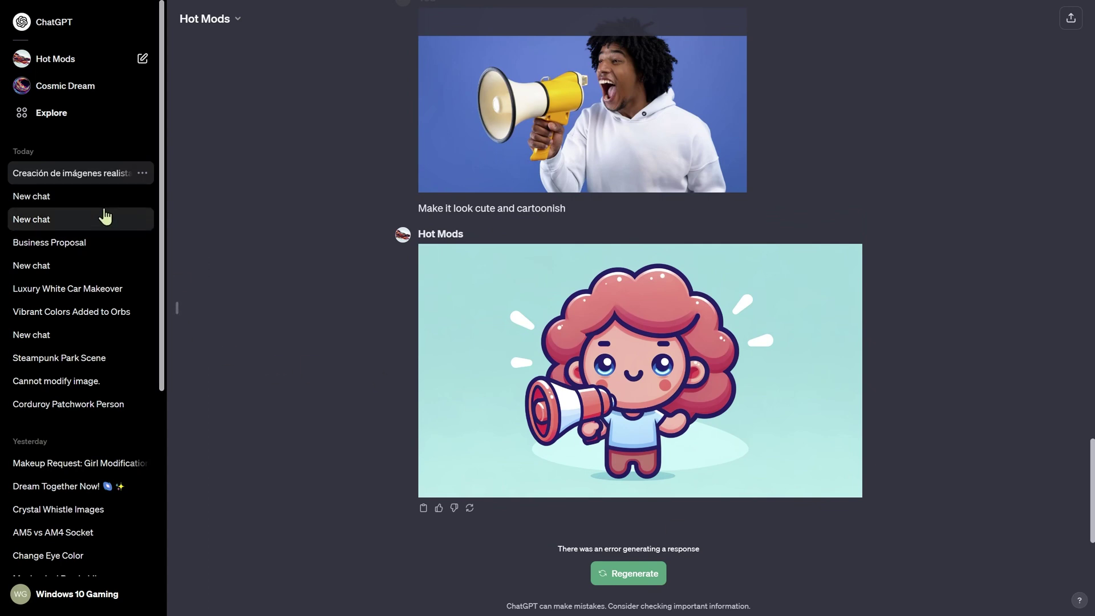
- Browse earlier sidebar chats, enlarging the red car photo, and end on the red sports car chat
click(34, 195)
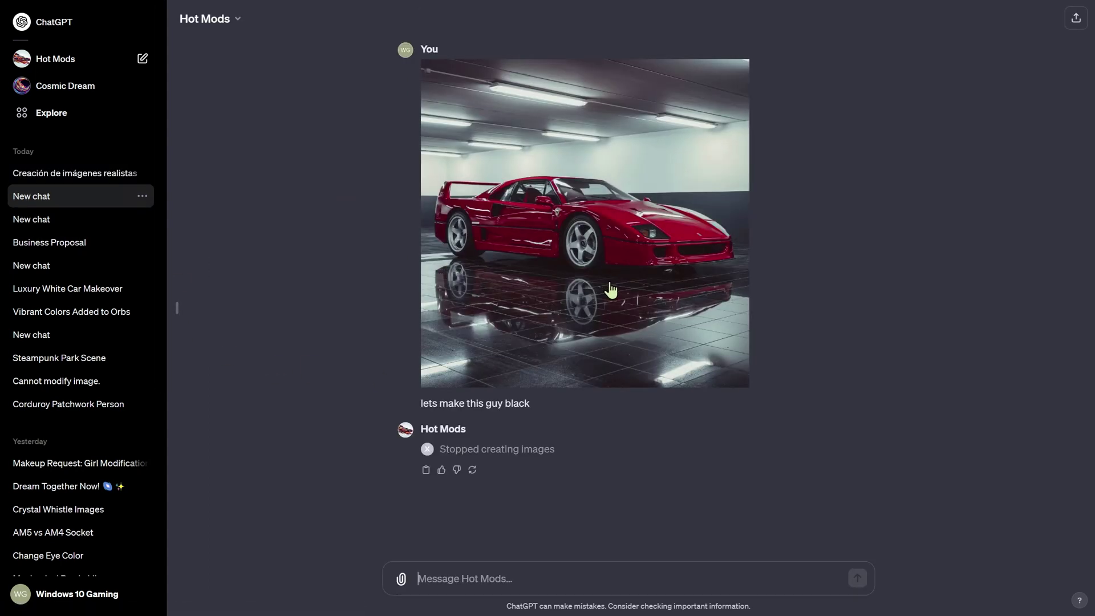
click(570, 244)
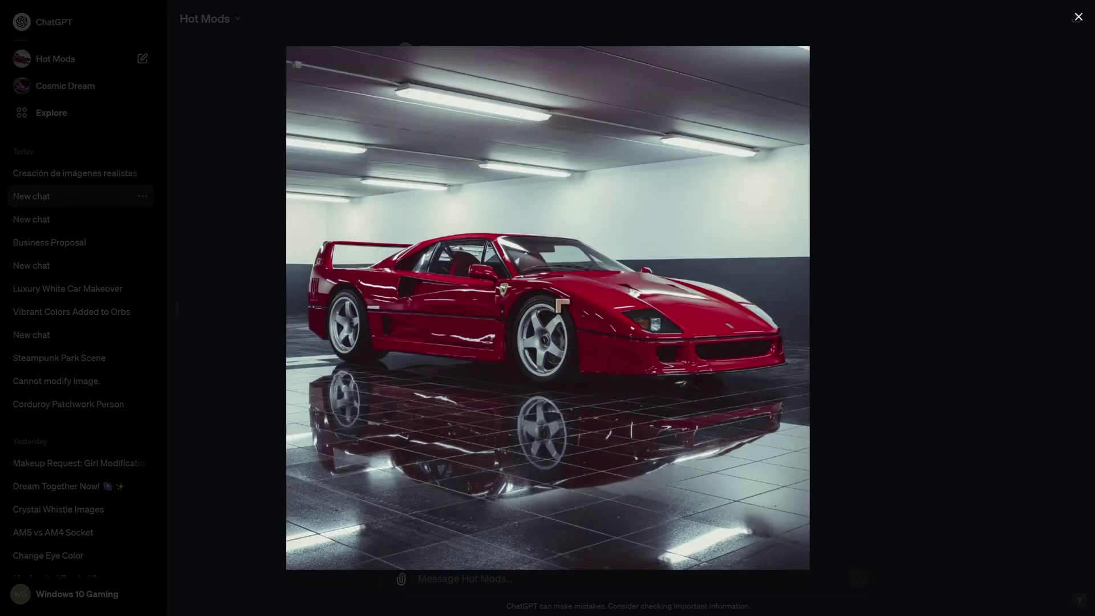
click(1072, 19)
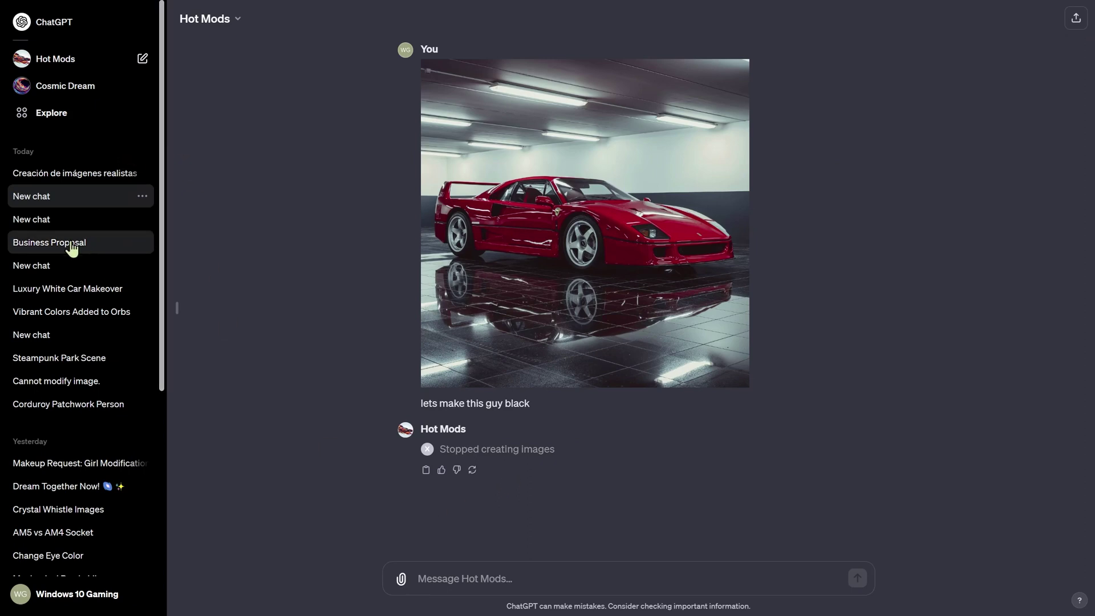
click(71, 220)
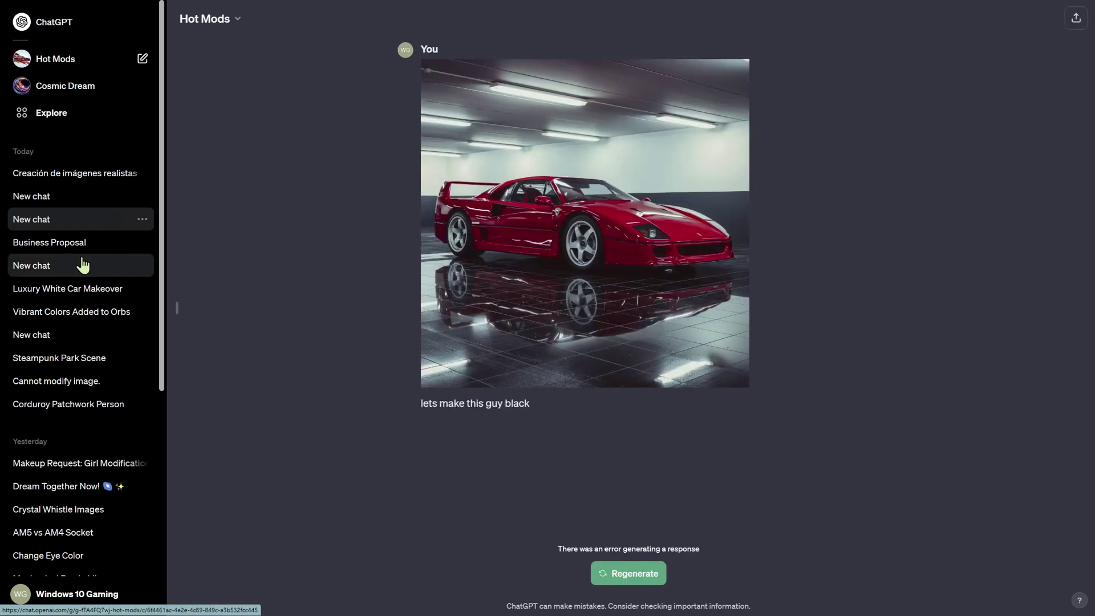
drag(111, 245, 65, 251)
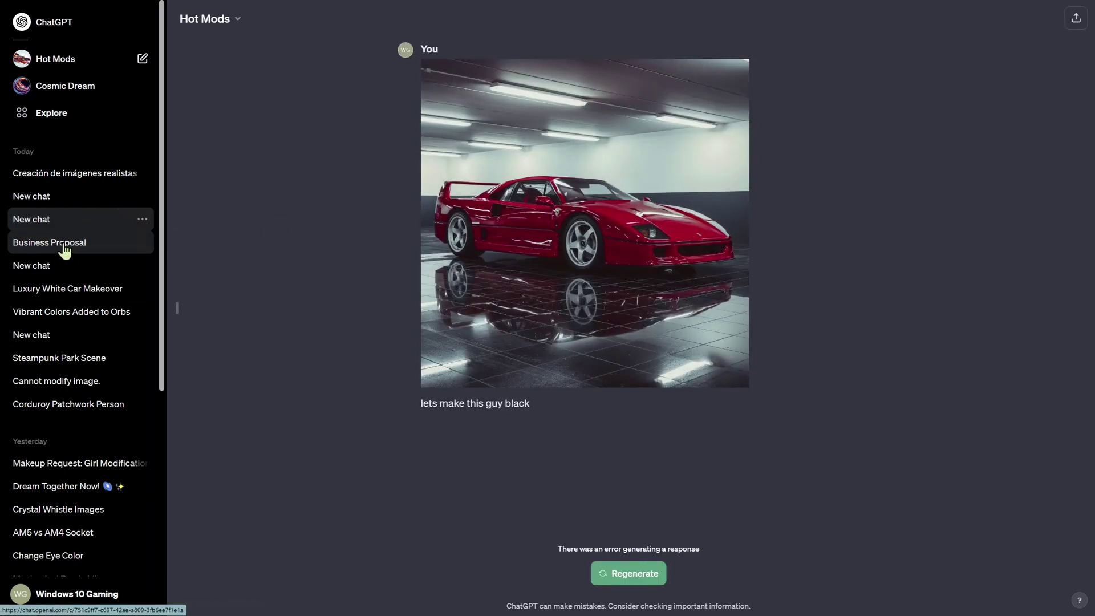
click(91, 179)
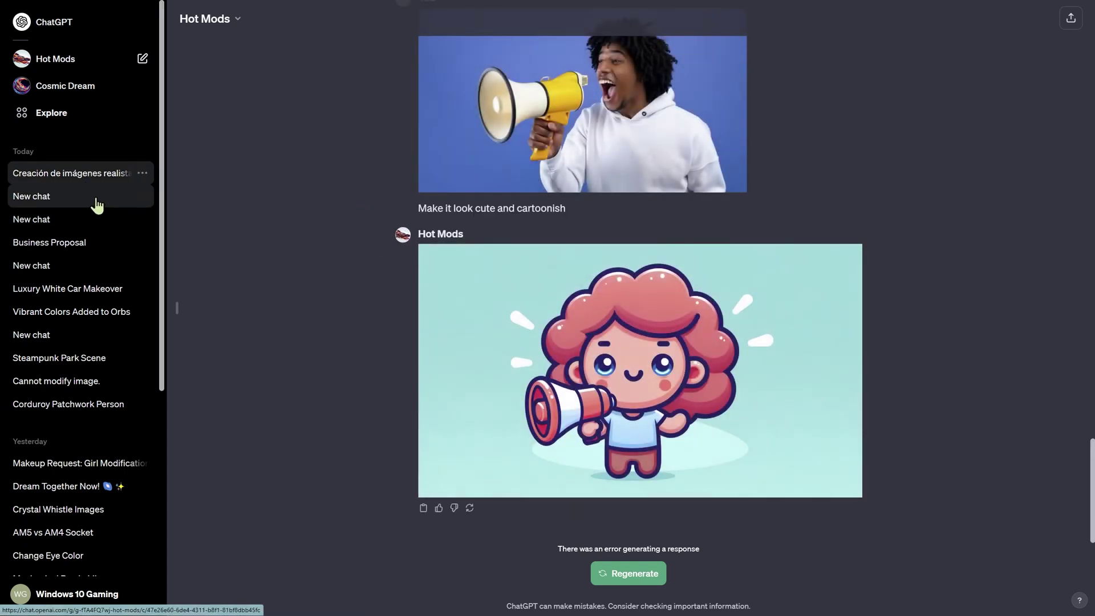
click(96, 201)
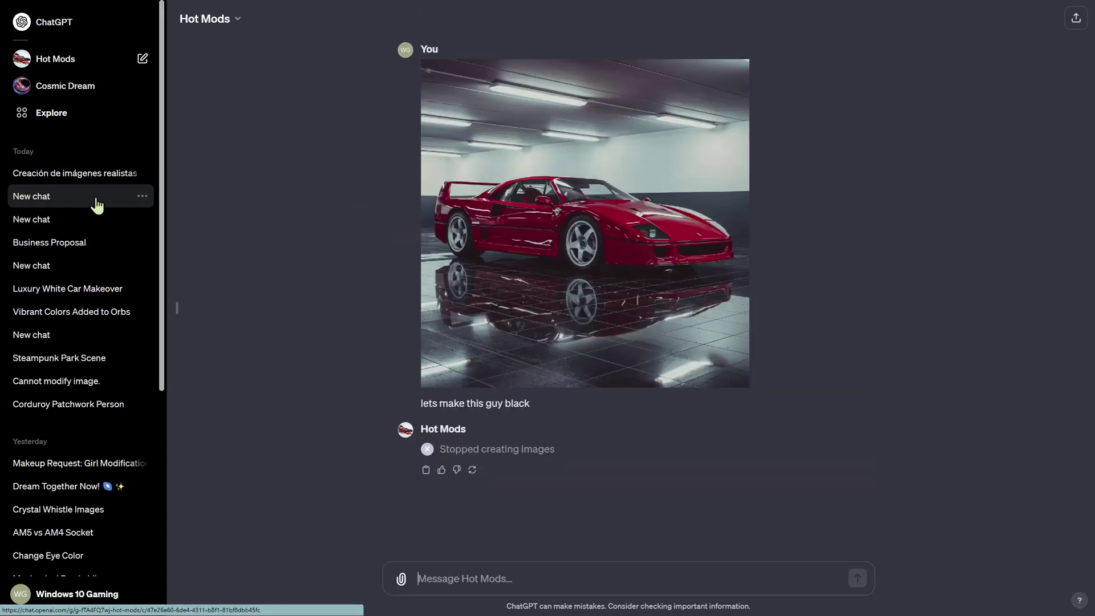
- Open Luxury White Car Makeover, preview the lowrider upload, then enlarge the generated white car
click(88, 292)
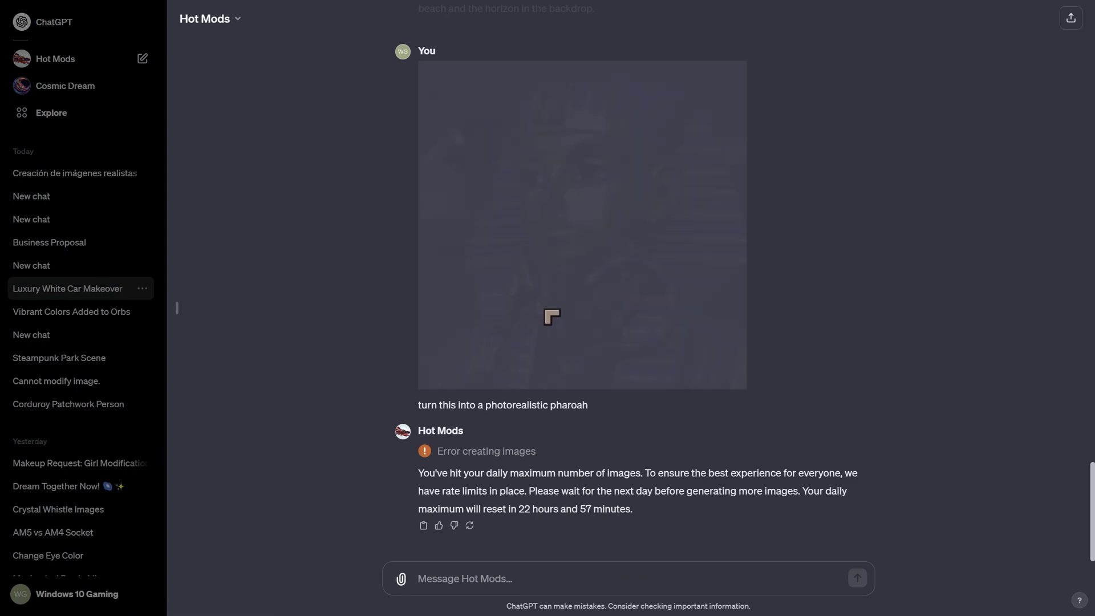
scroll(551, 317, up, 10)
scroll(553, 318, up, 2)
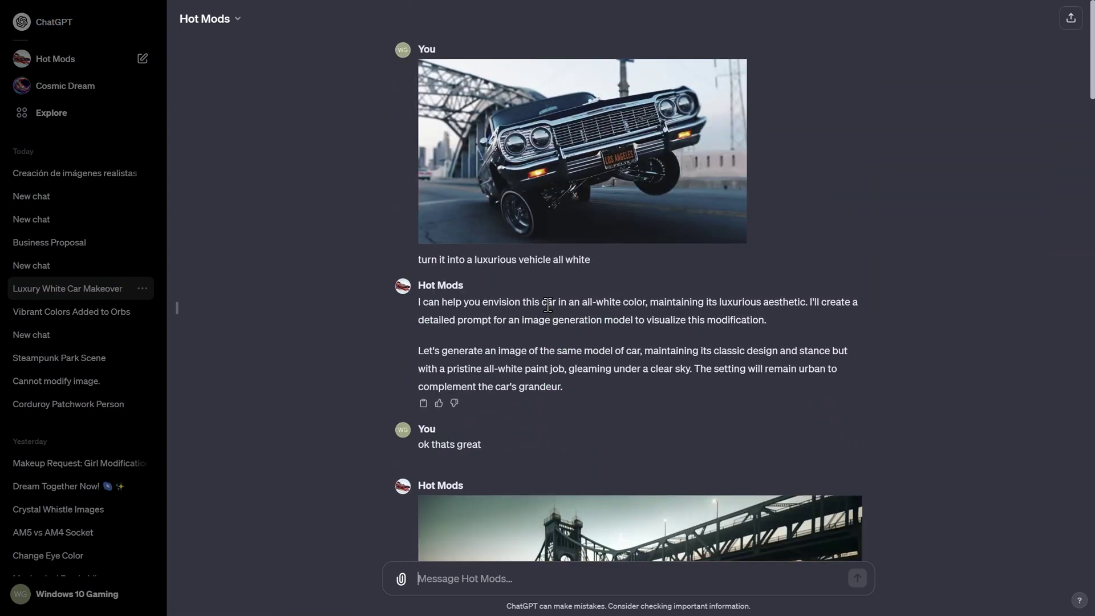
click(575, 195)
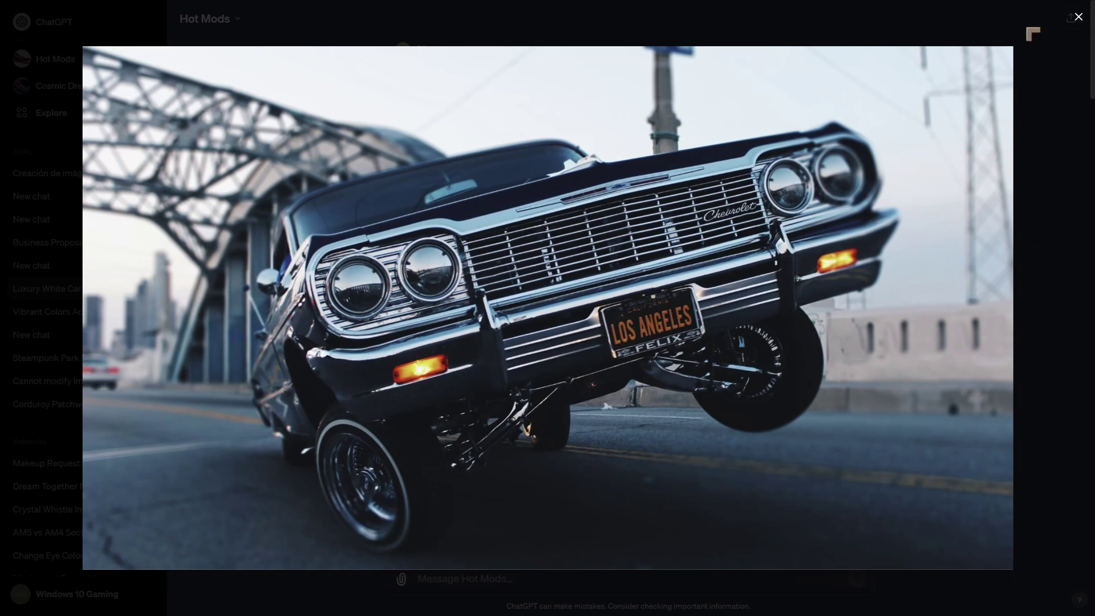
click(1078, 19)
scroll(728, 234, down, 4)
scroll(559, 293, up, 1)
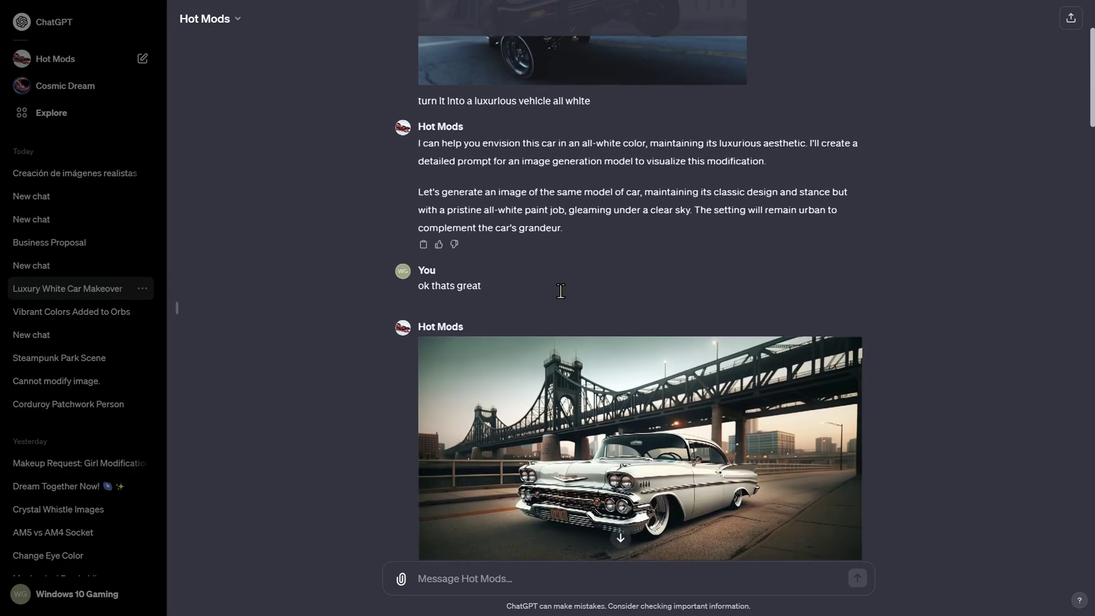
scroll(517, 270, down, 2)
click(838, 365)
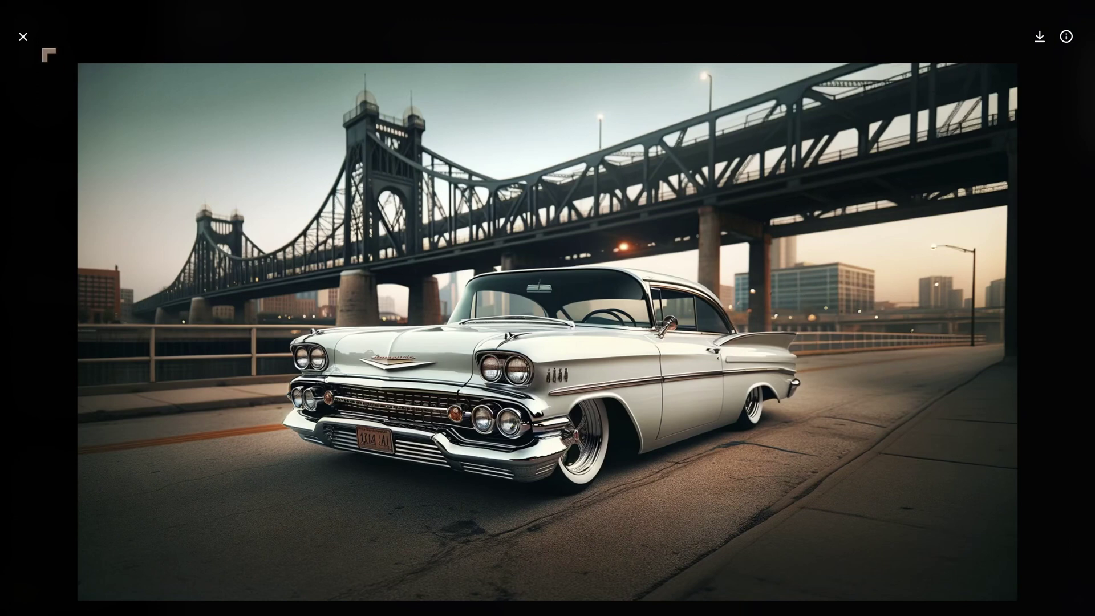
- View the uploaded lion photo full-size
click(23, 38)
scroll(638, 319, down, 7)
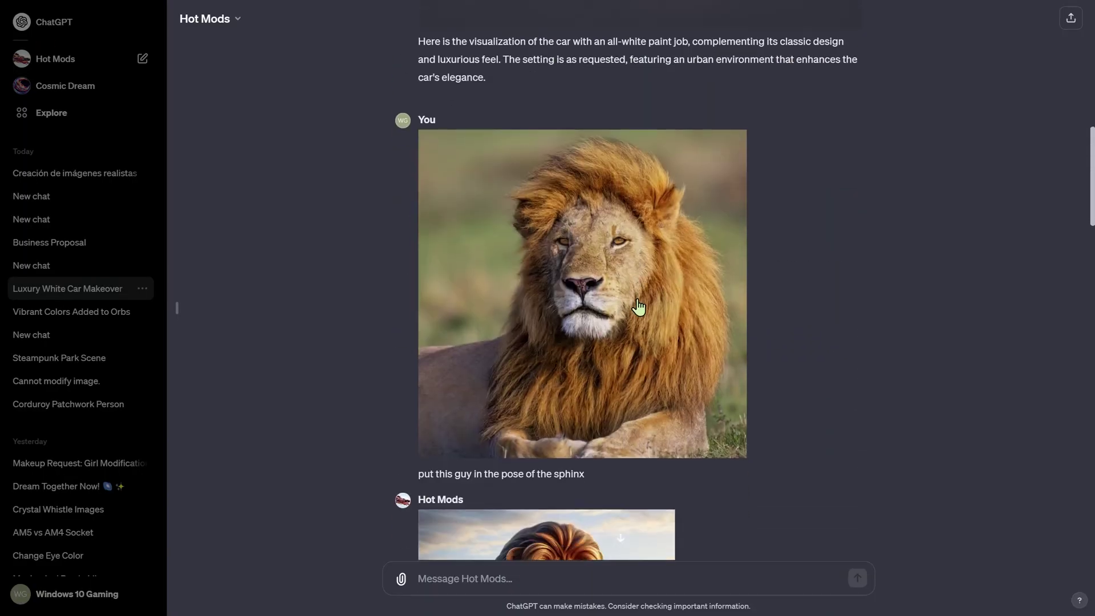
scroll(570, 251, up, 10)
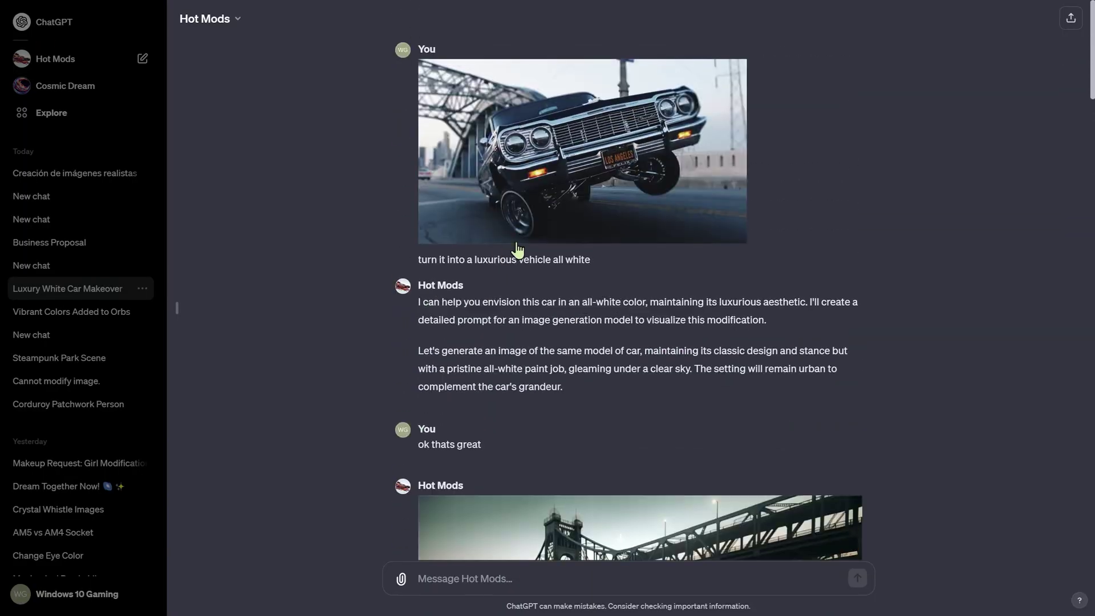
scroll(564, 280, down, 2)
scroll(559, 319, down, 10)
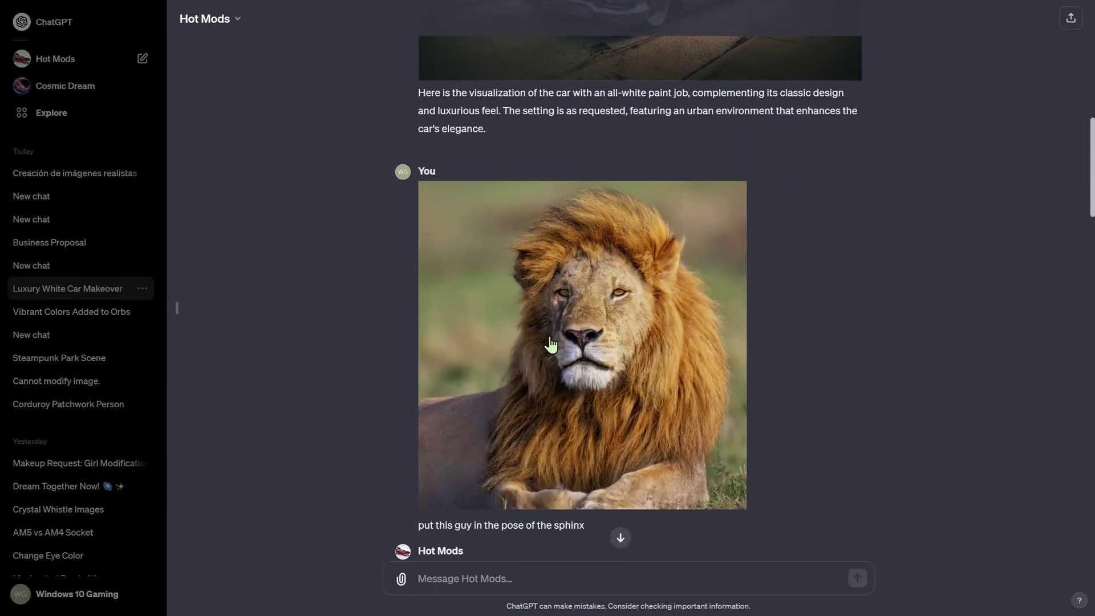
click(551, 342)
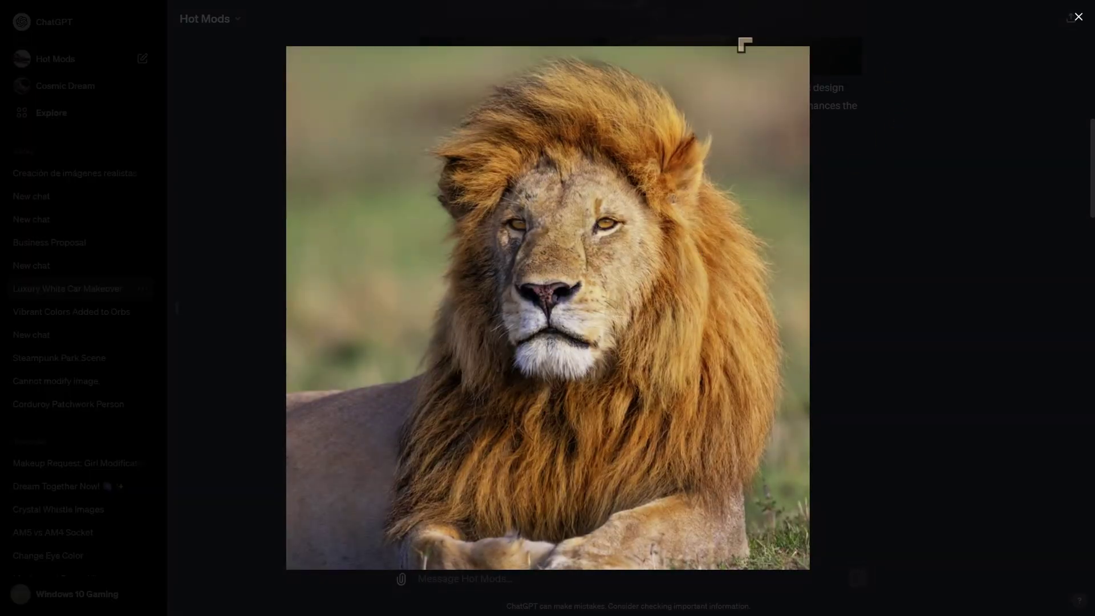
click(1076, 19)
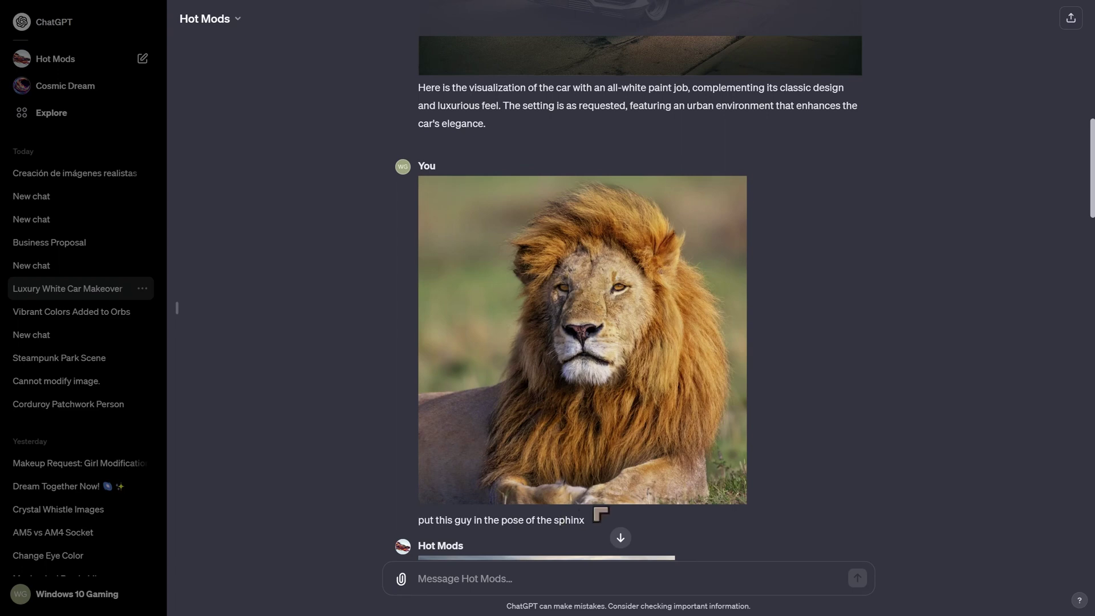
- Scroll down the chat to the user's spiral staircase upload
scroll(600, 515, down, 6)
scroll(635, 341, up, 3)
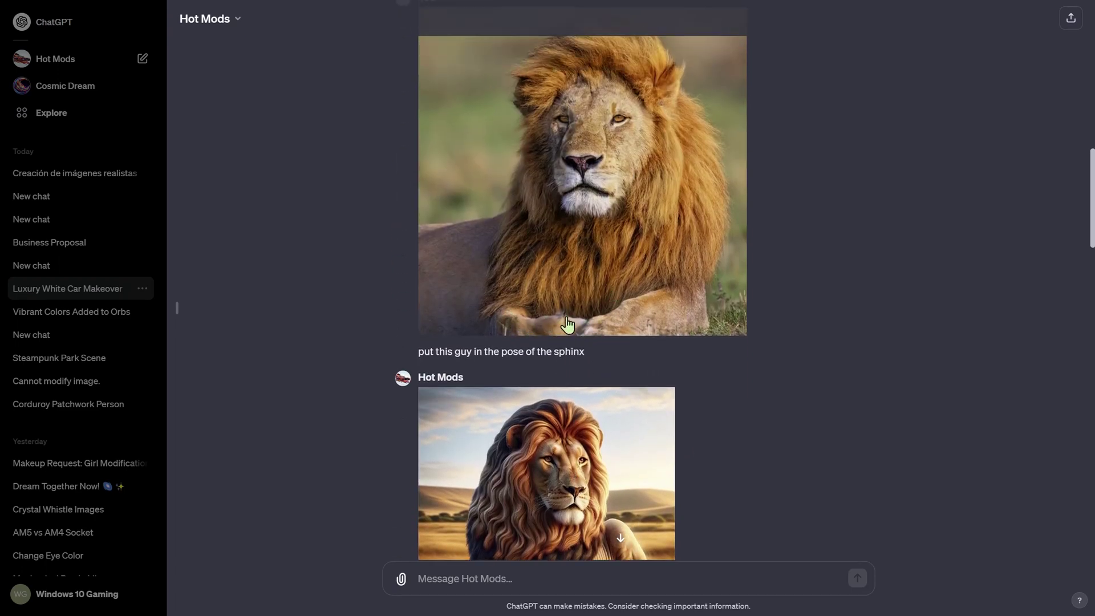
scroll(583, 327, down, 3)
scroll(584, 176, up, 2)
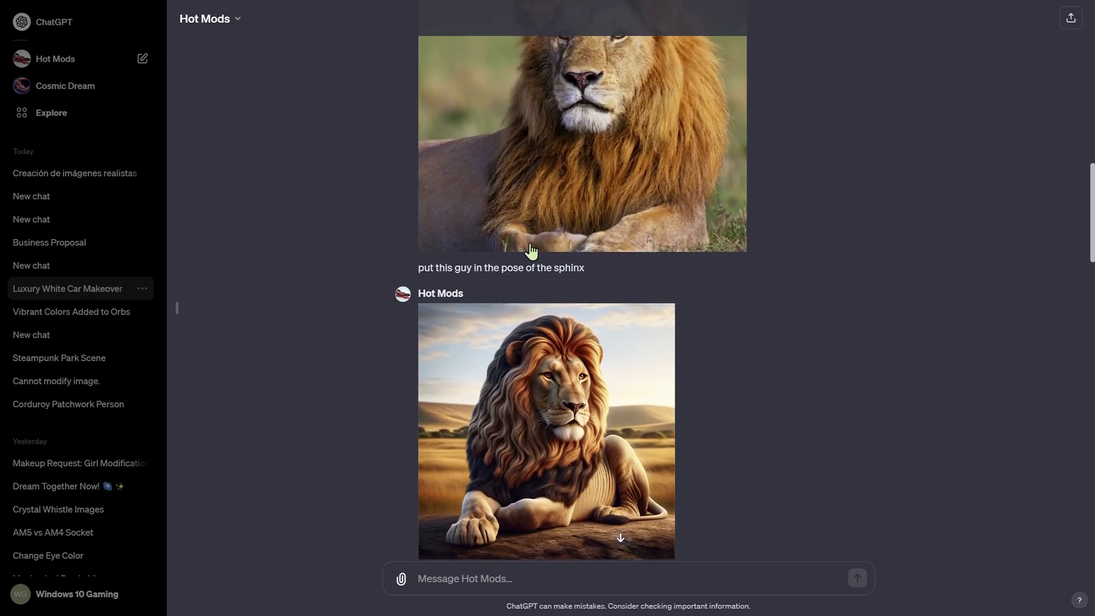
scroll(567, 200, up, 2)
scroll(641, 232, down, 3)
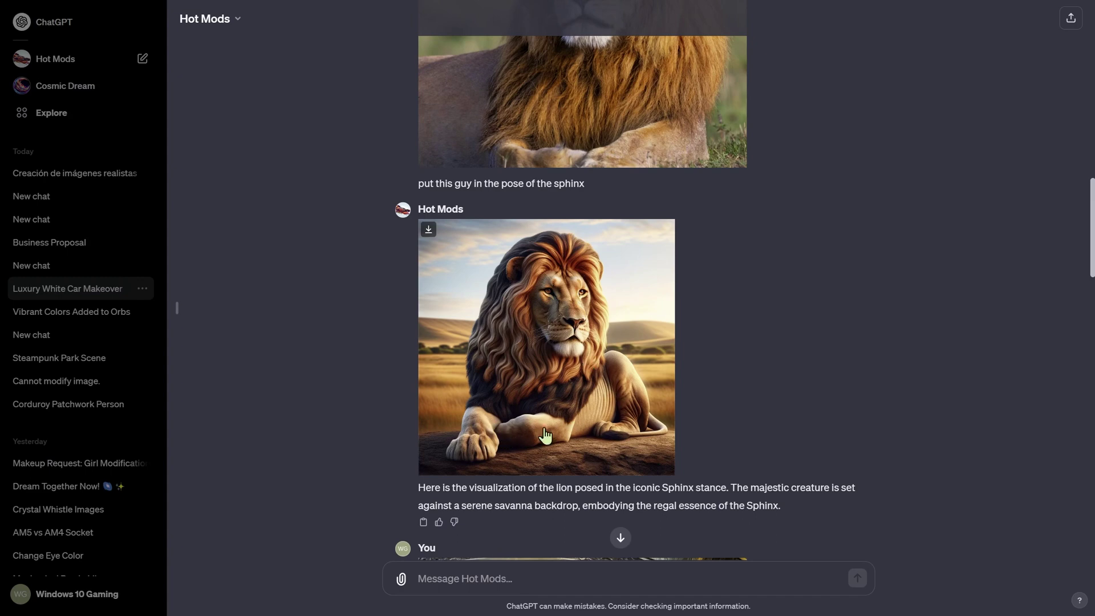
scroll(571, 436, down, 7)
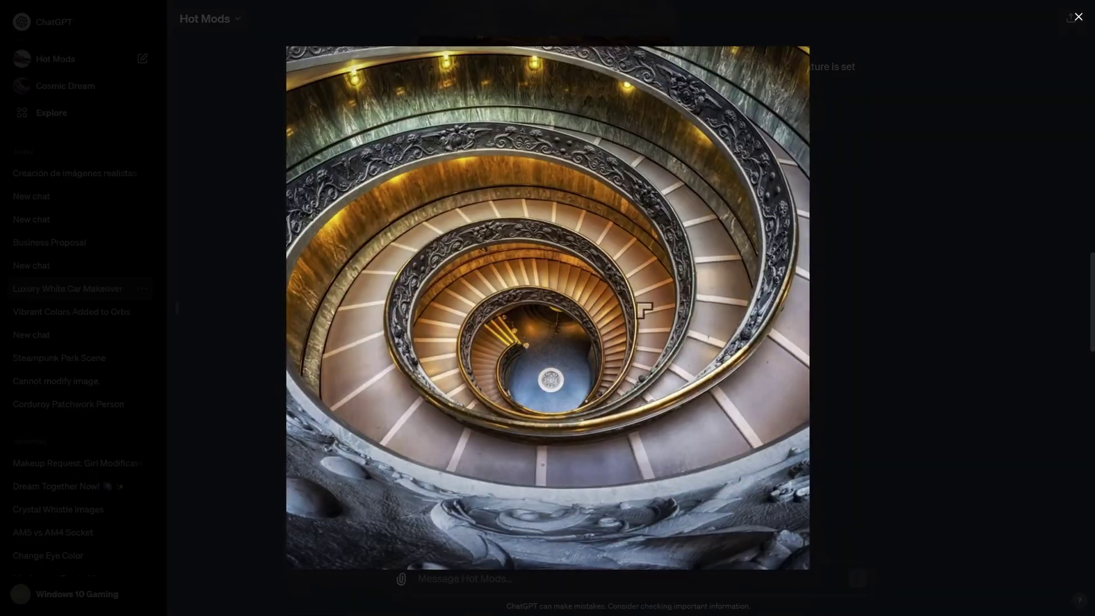
- View the spiral staircase photo and the ornate sea shell image full-size
click(611, 296)
click(1077, 17)
scroll(570, 308, down, 5)
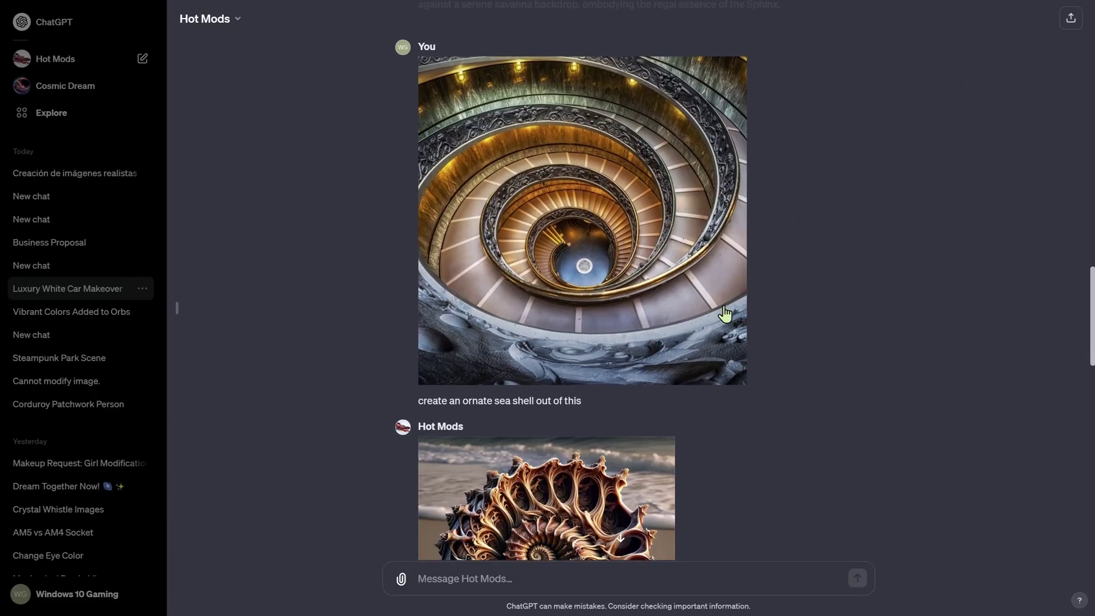
click(545, 310)
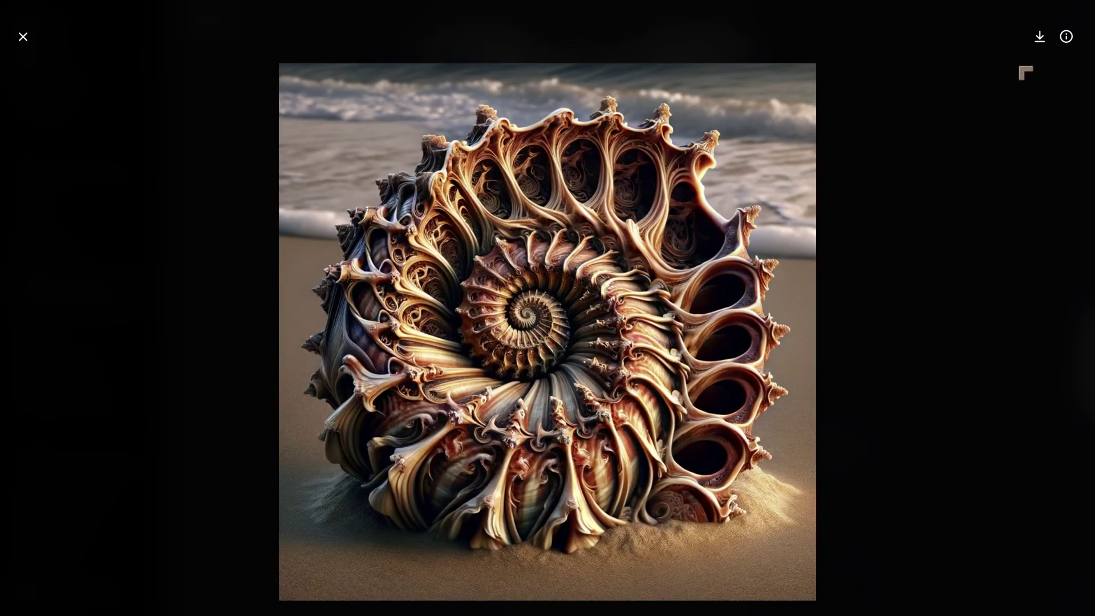
click(23, 38)
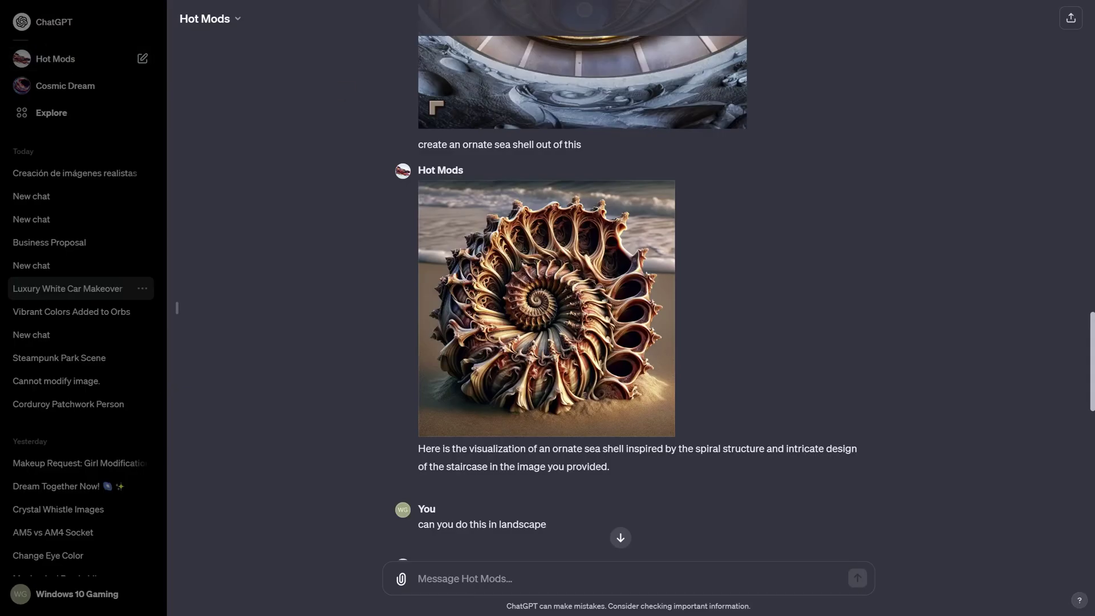
- View the landscape sea shell image full-size, then scroll to its reply
scroll(536, 149, up, 3)
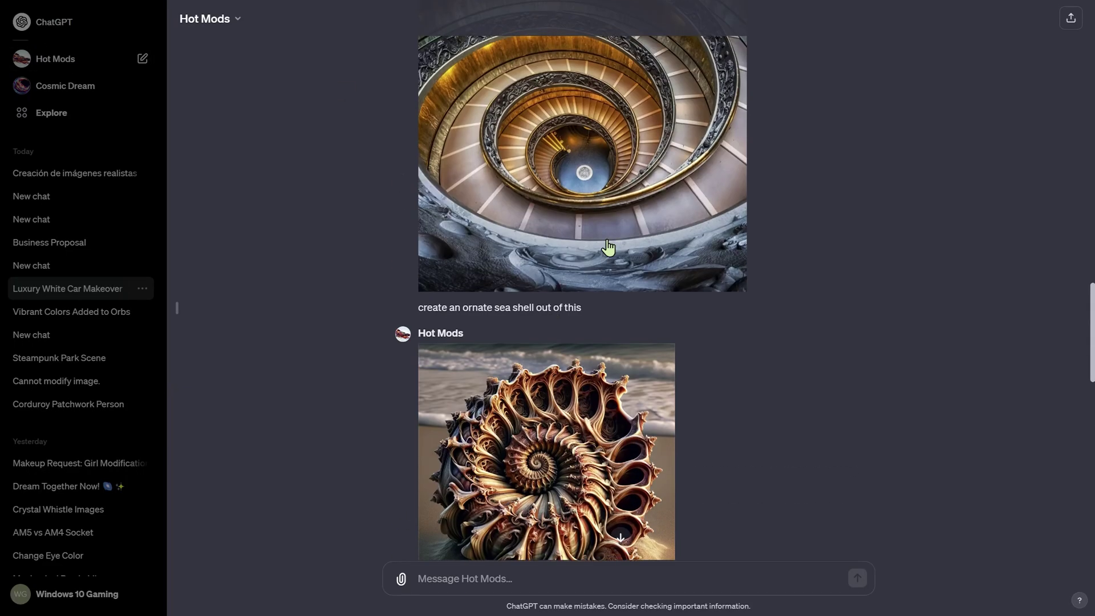
scroll(653, 318, down, 9)
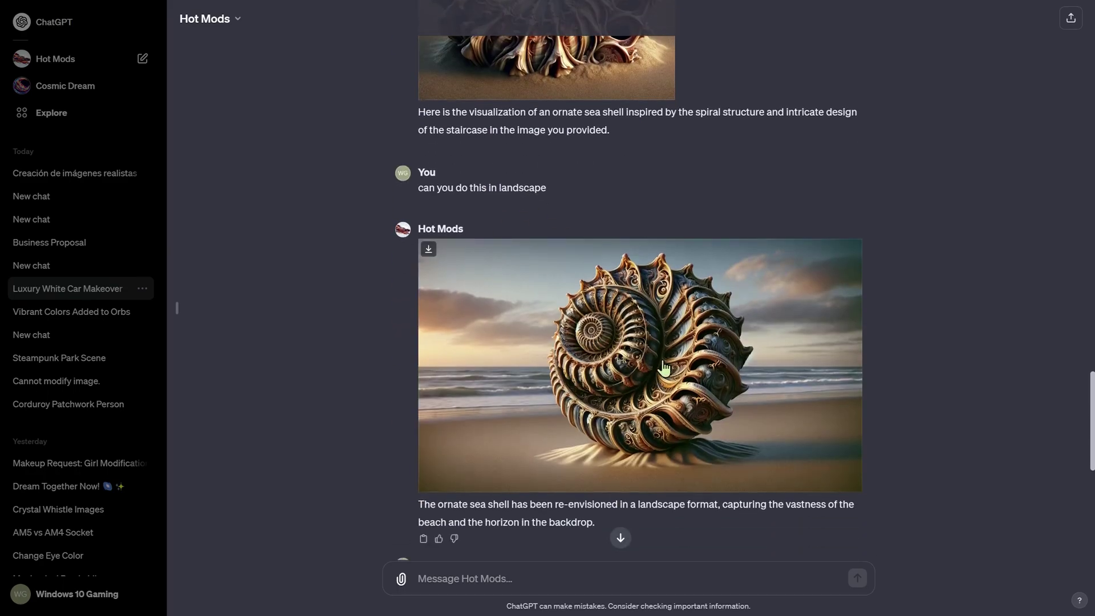
click(664, 368)
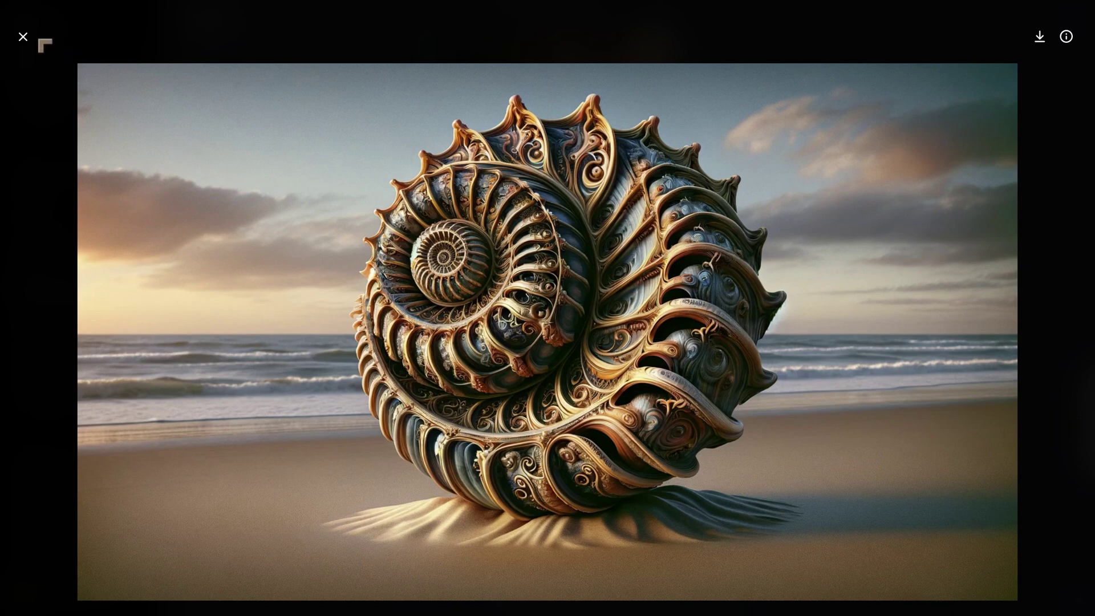
click(23, 38)
scroll(502, 308, up, 15)
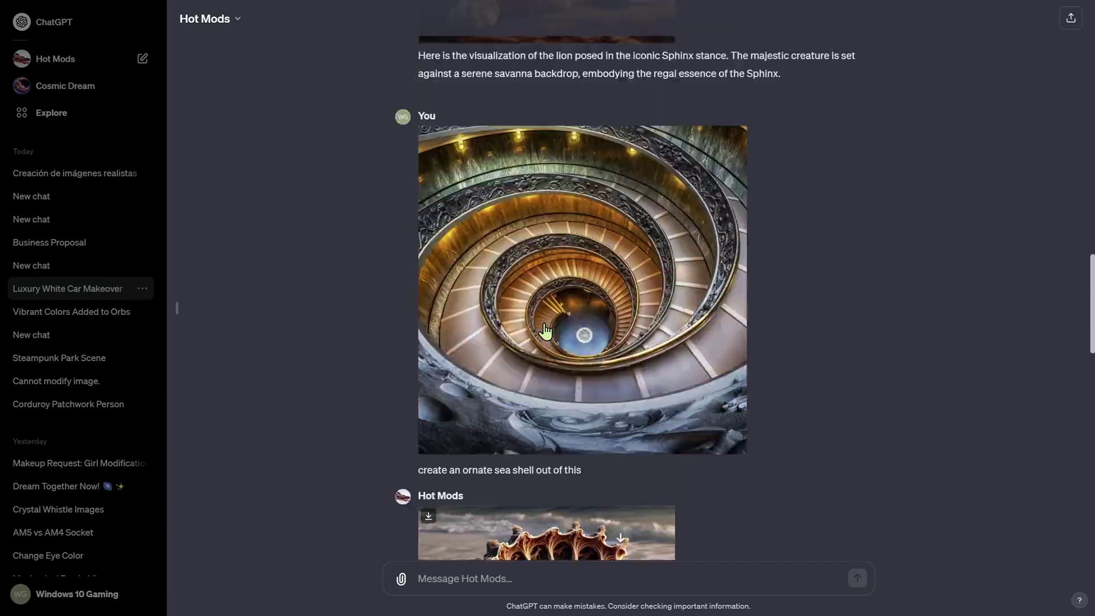
scroll(487, 314, down, 12)
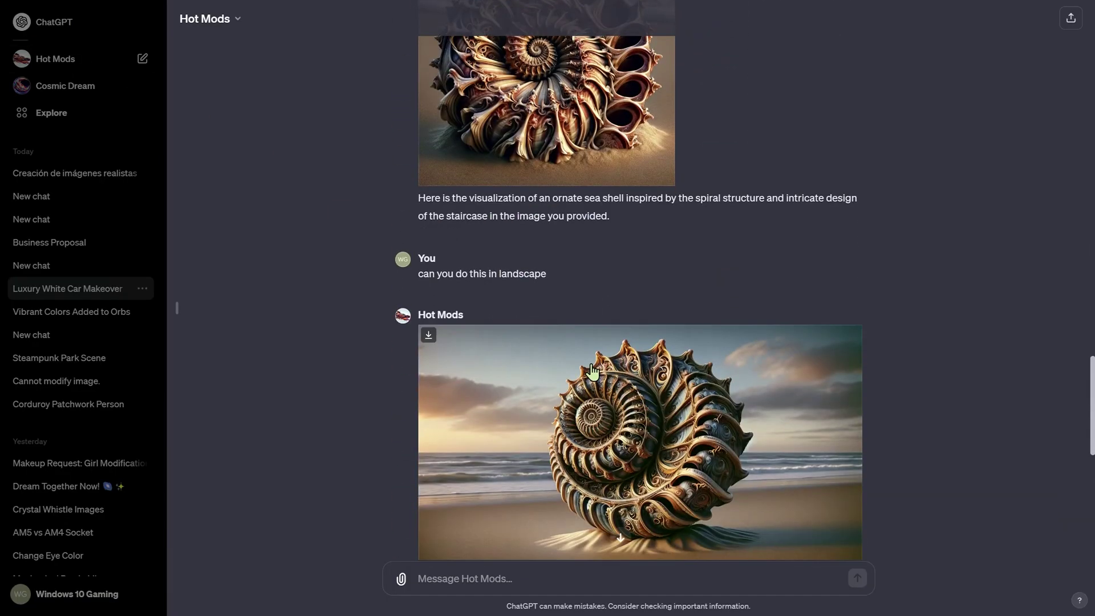
scroll(605, 441, down, 2)
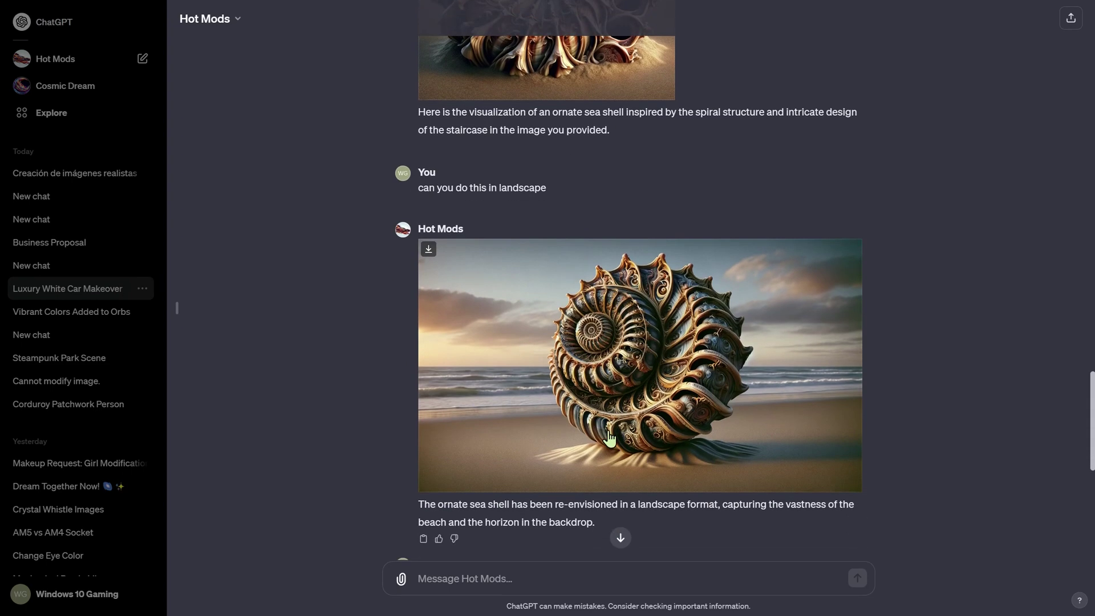
scroll(620, 428, down, 3)
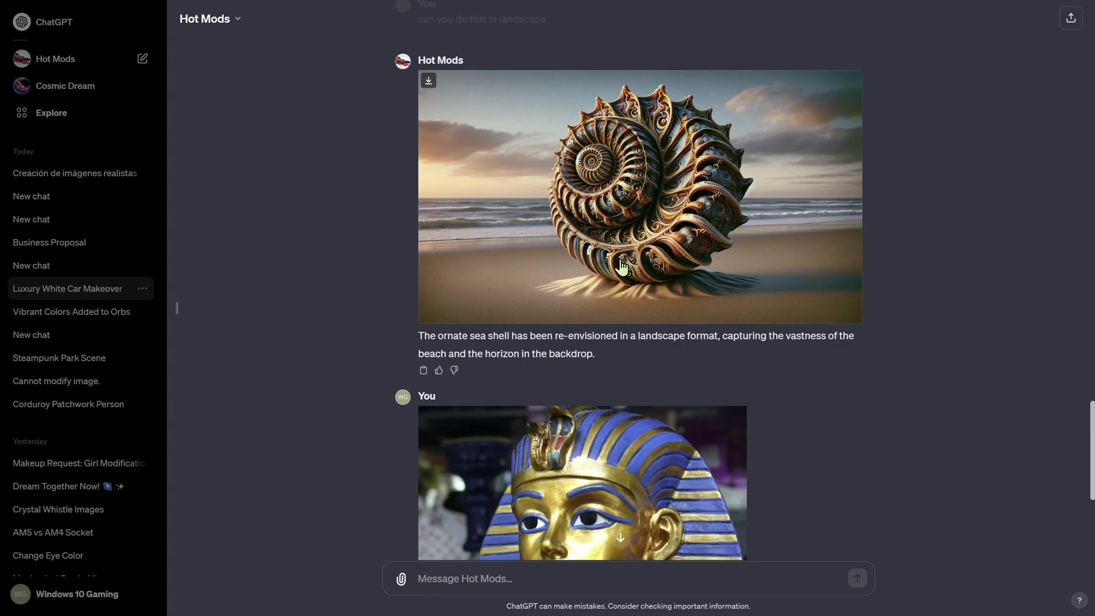
scroll(623, 266, down, 6)
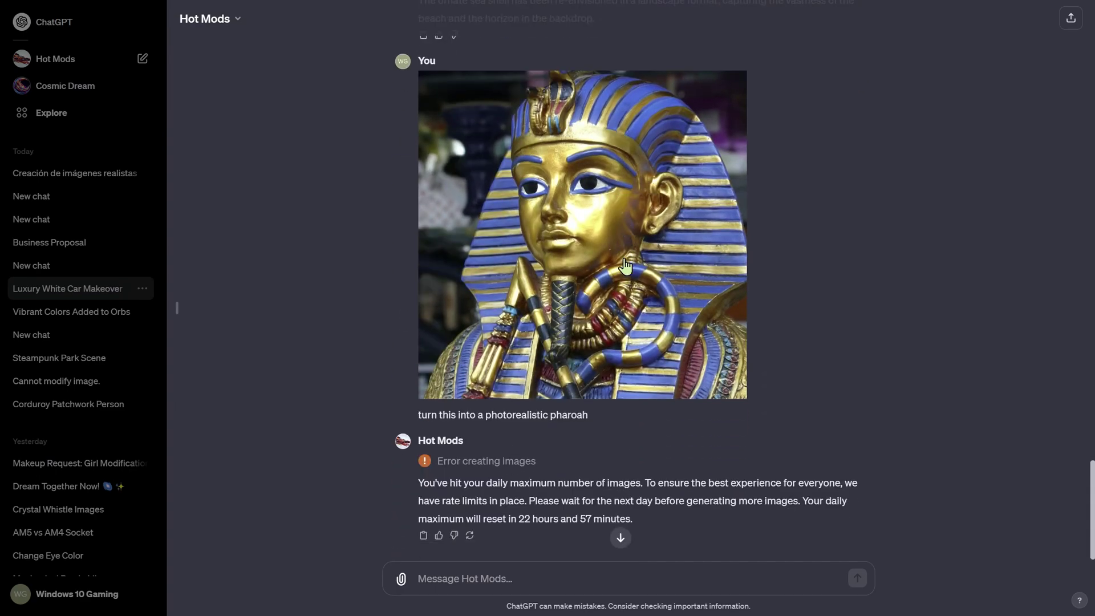
scroll(624, 265, up, 3)
scroll(587, 294, up, 6)
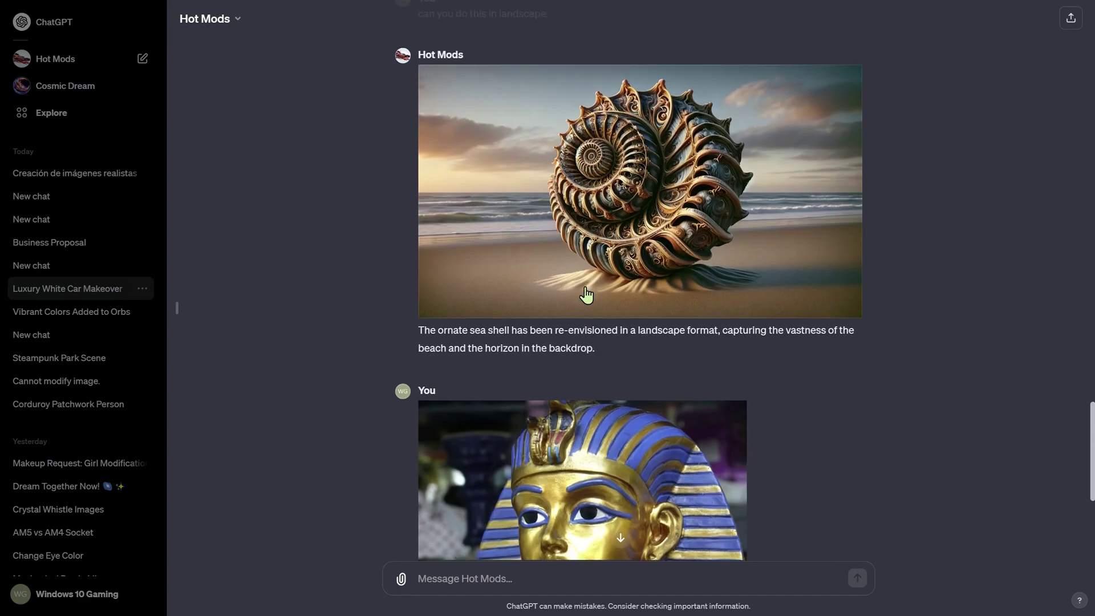
scroll(586, 294, up, 3)
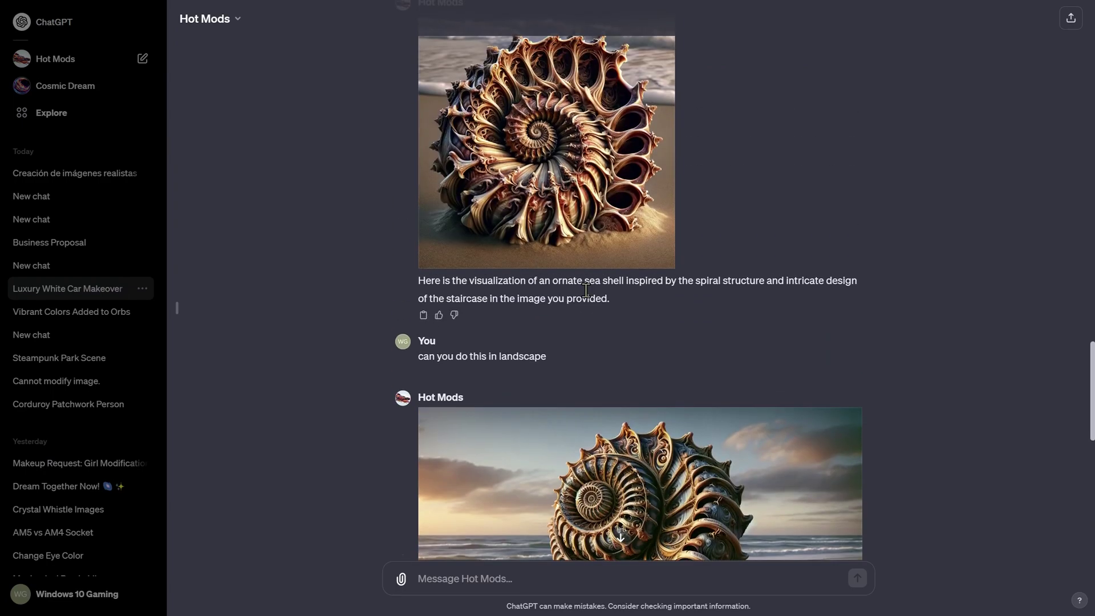
scroll(586, 292, up, 8)
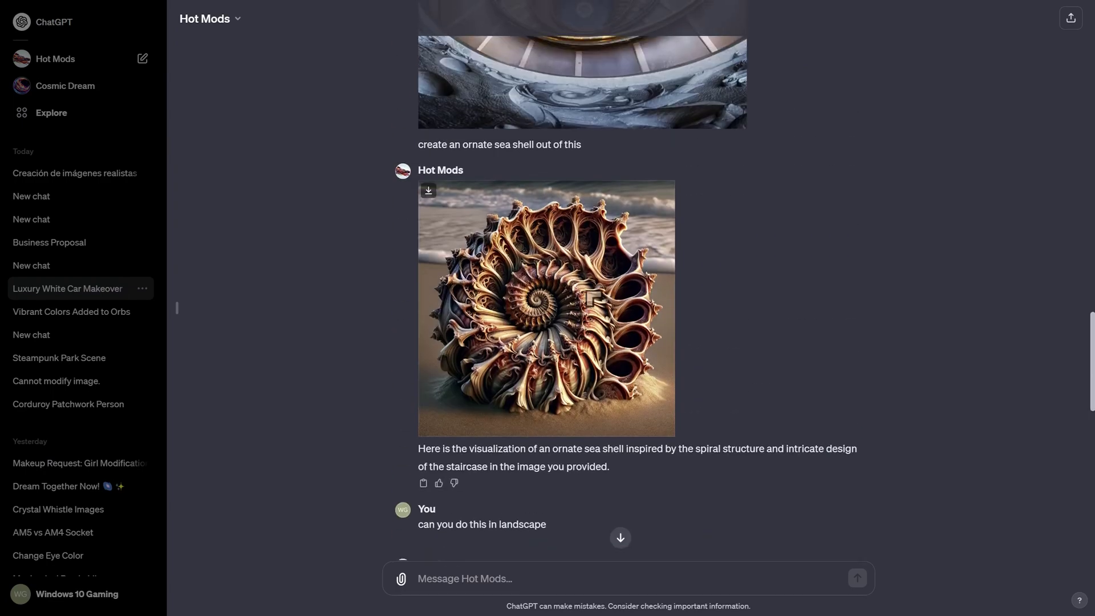
scroll(586, 297, up, 1)
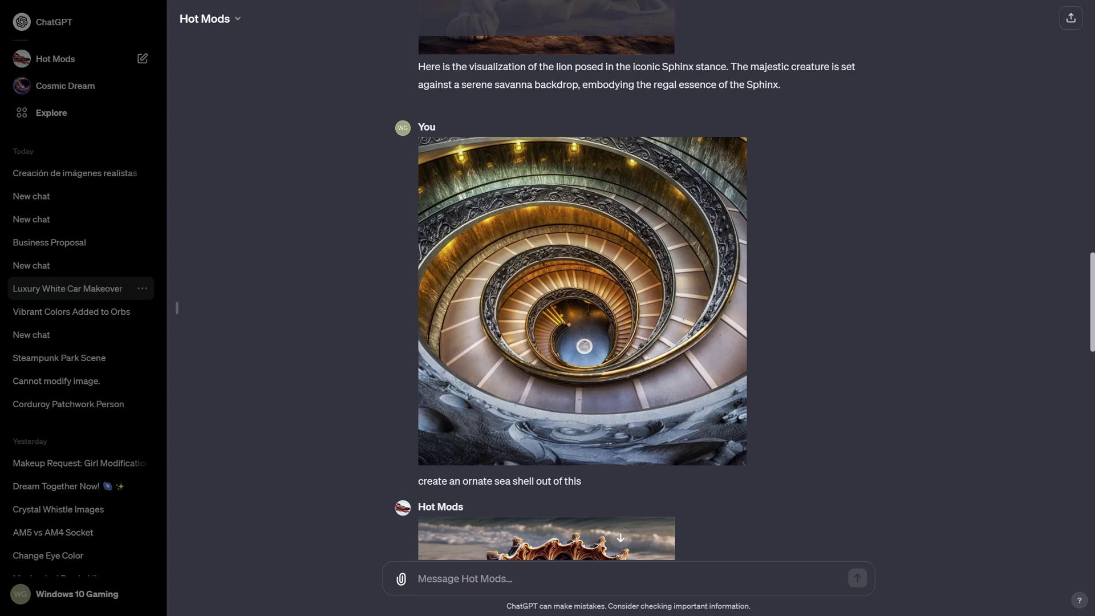
scroll(451, 469, down, 6)
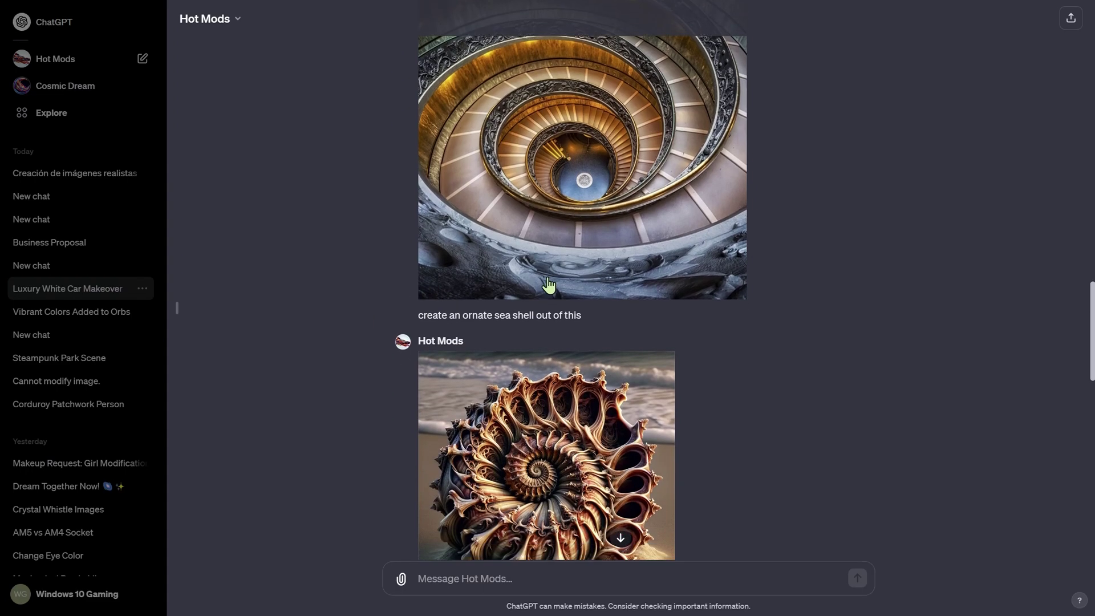
scroll(424, 344, down, 7)
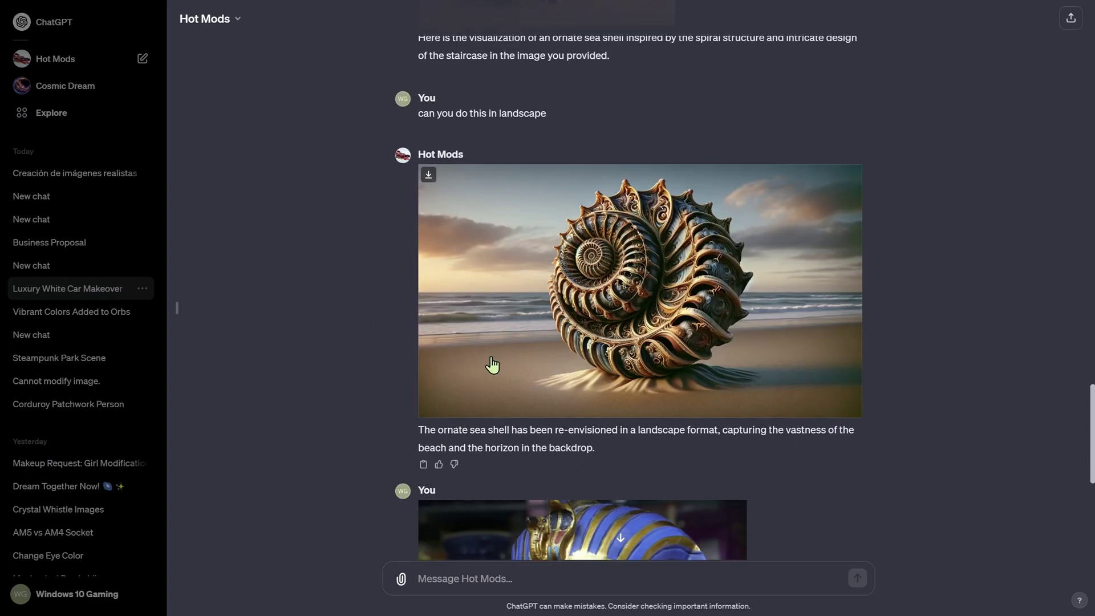
click(524, 237)
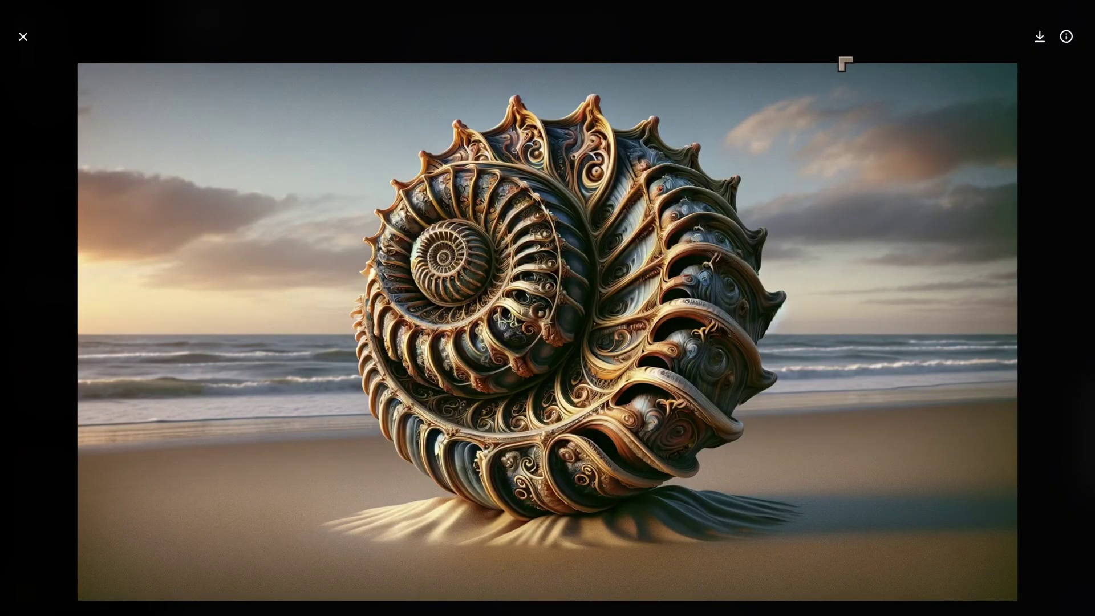
click(1067, 38)
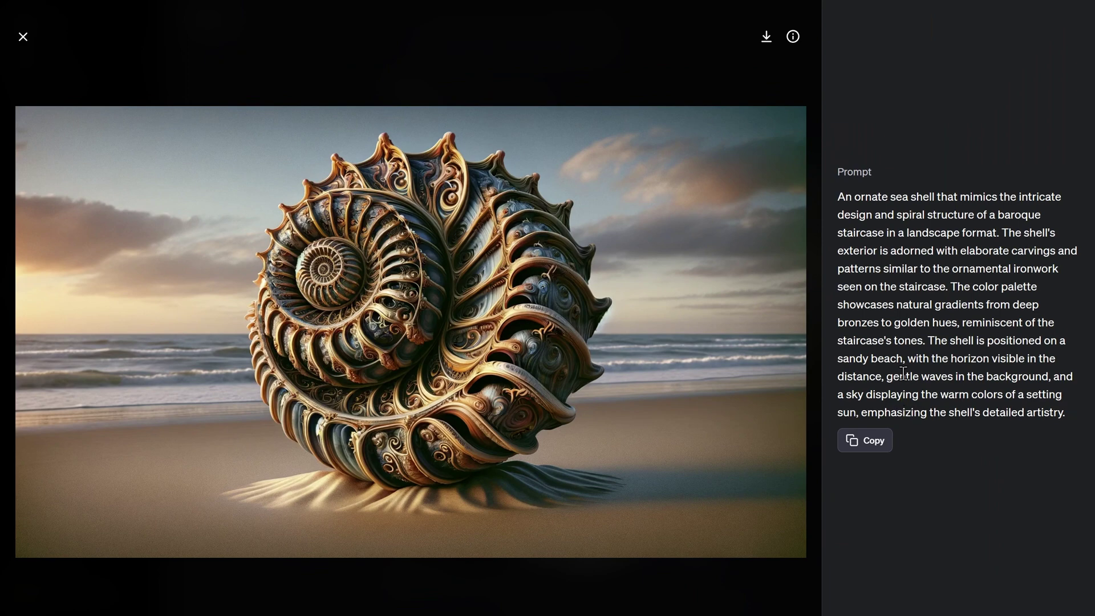
click(23, 40)
scroll(636, 196, up, 2)
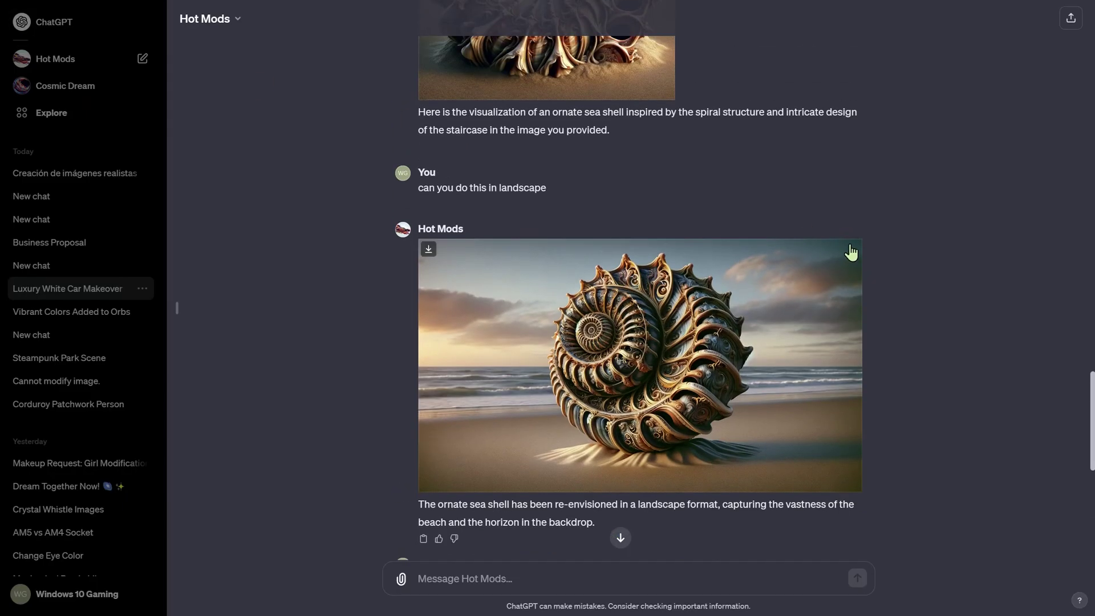